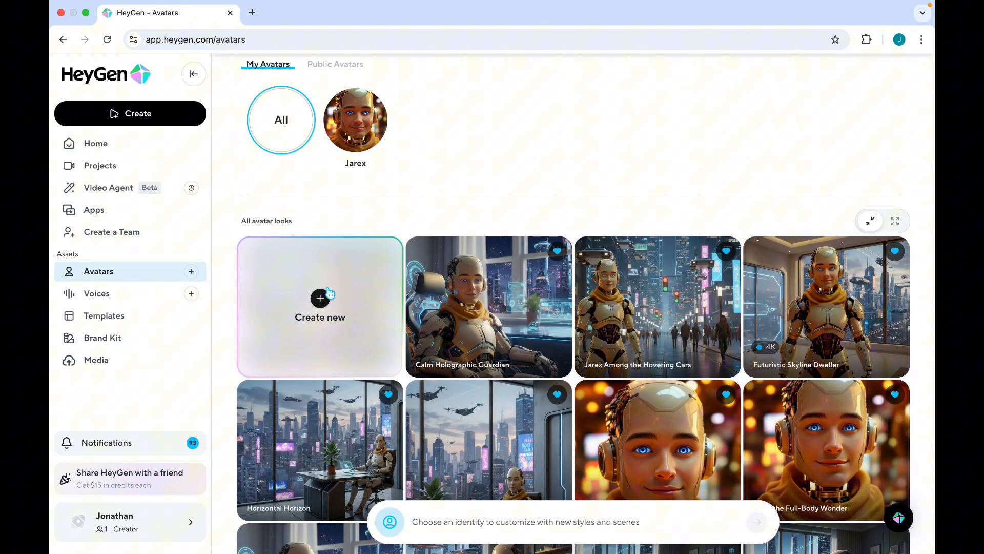
Step: Start a brand-new avatar designed with AI from a photo
left_click(323, 297)
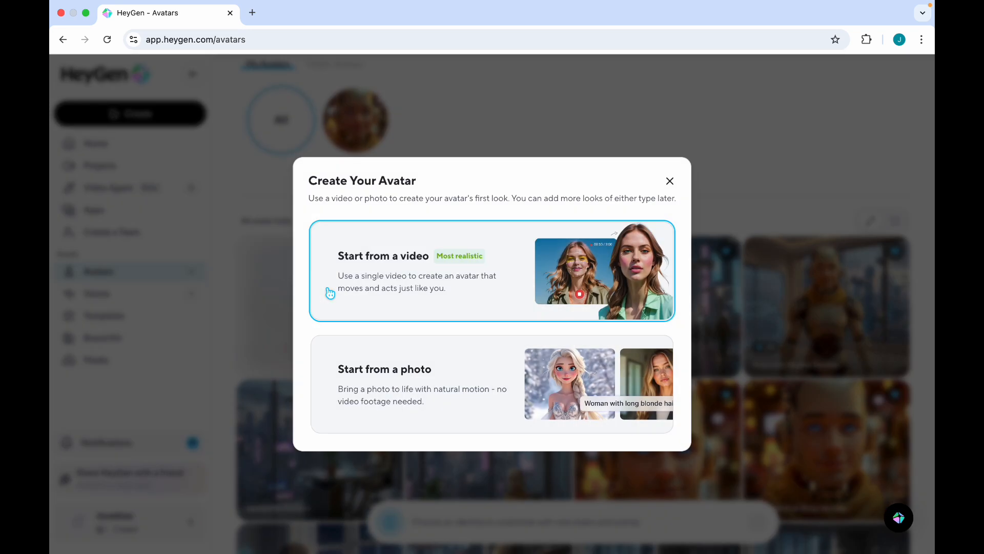
mouse_move(472, 364)
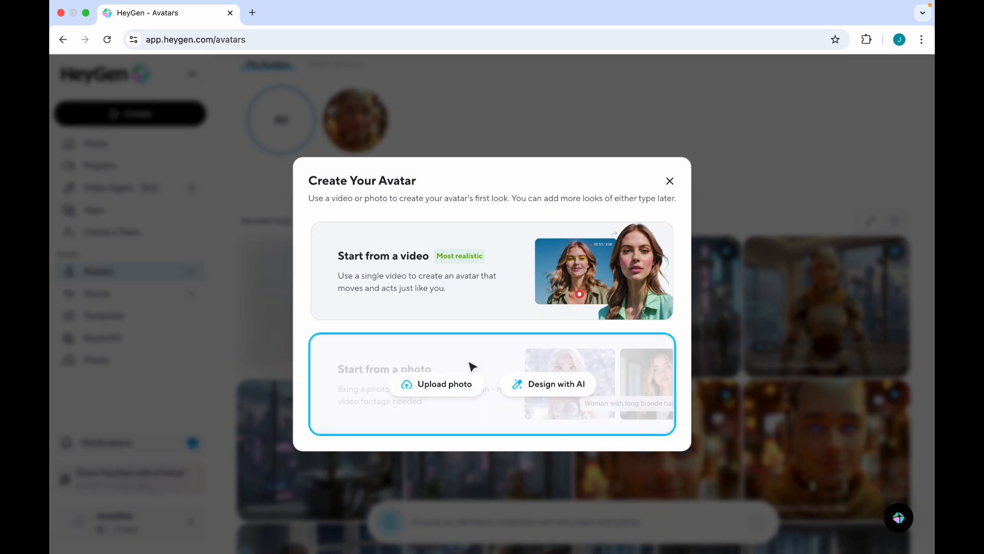
left_click(543, 396)
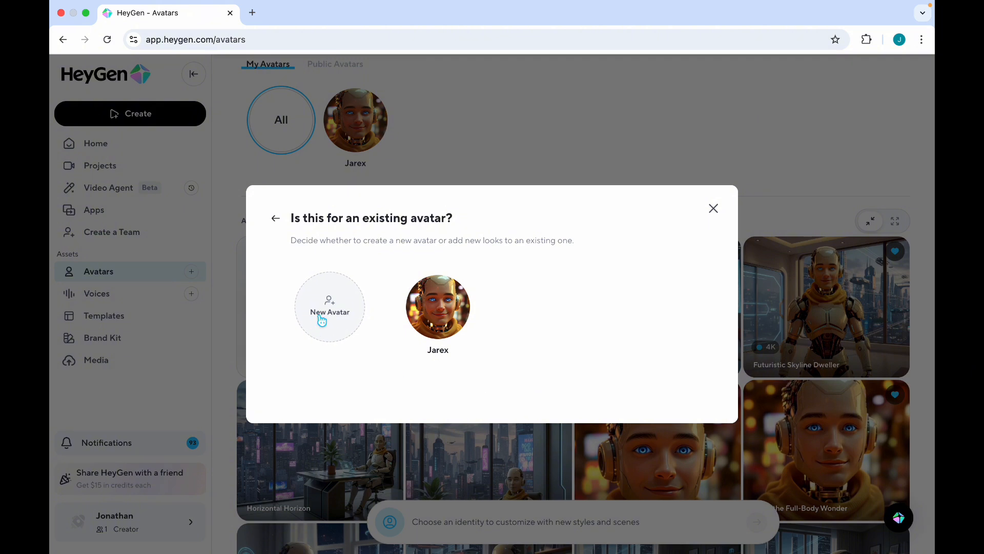
left_click(321, 320)
Step: Name the avatar Alexandra and set gender to Woman and ethnicity to Hispanic
left_click(361, 239)
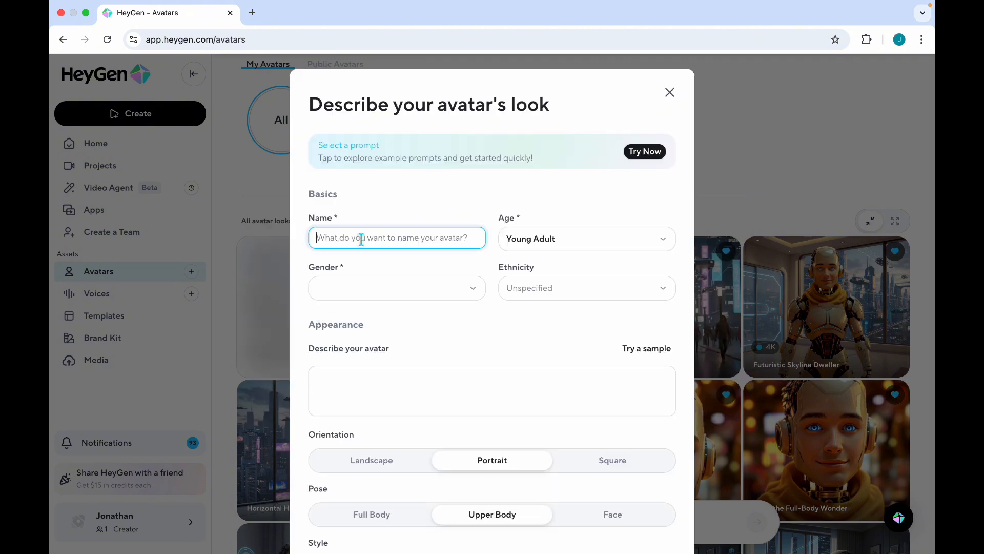
type("Ael")
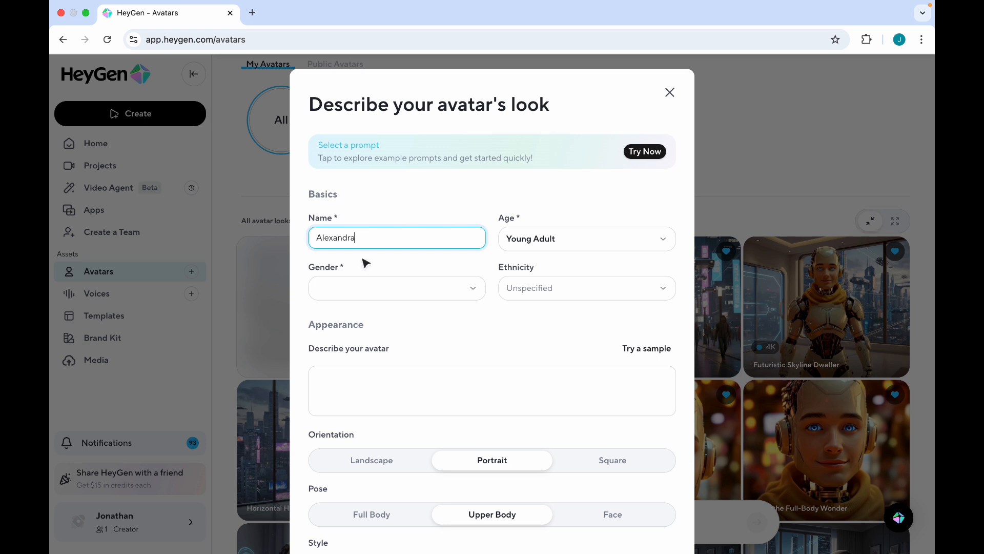
left_click(369, 291)
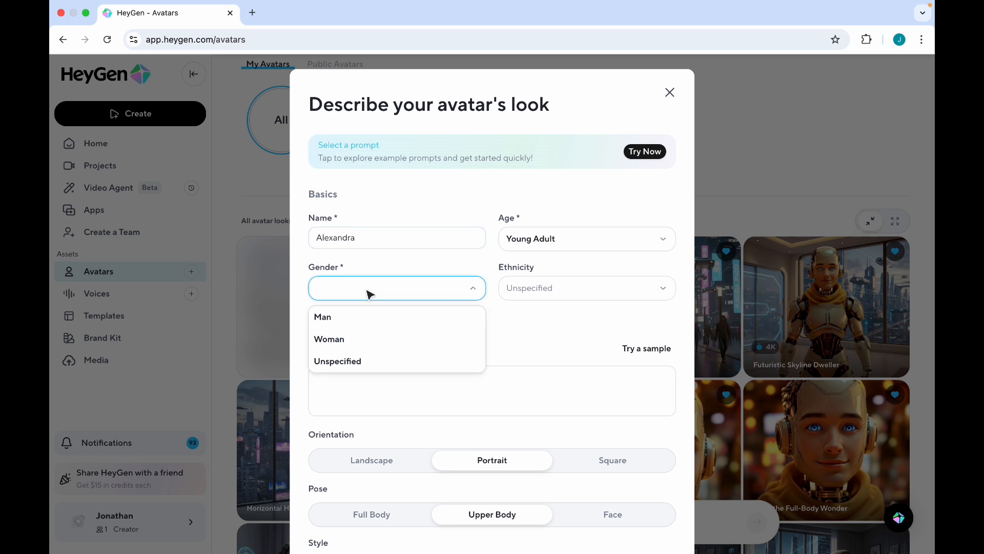
left_click(369, 340)
left_click(563, 290)
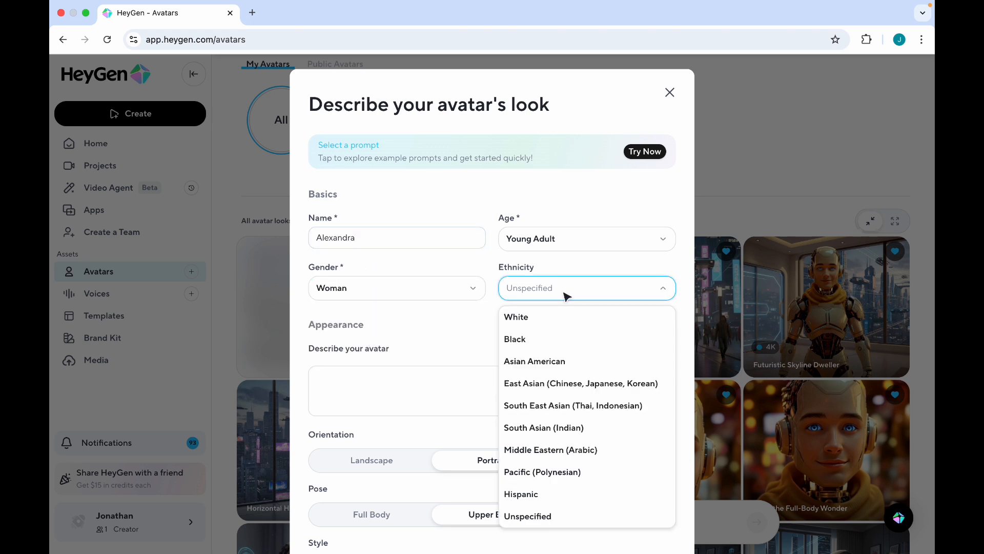
left_click(574, 494)
left_click(384, 391)
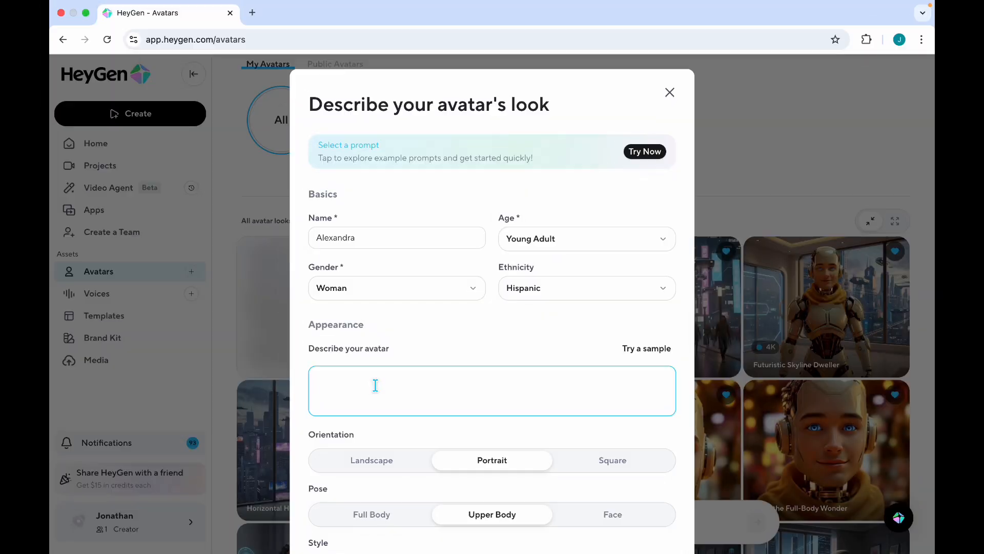
Step: Describe her lying on her back at a sunny beach in a full-body, front-facing shot
left_click(375, 385)
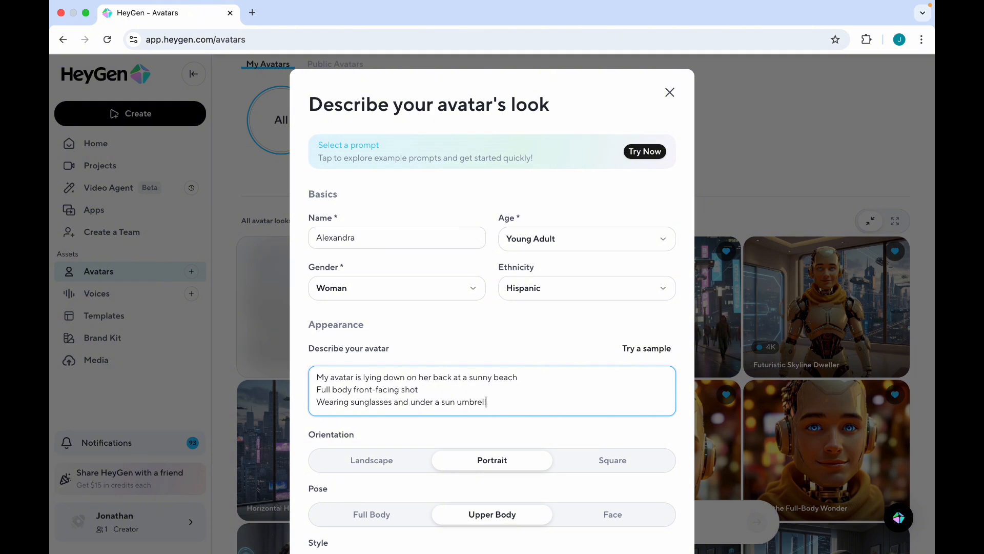
Step: Add sunglasses, umbrella and an upset mood, choose Realistic style, and generate preview photos
key("Return")
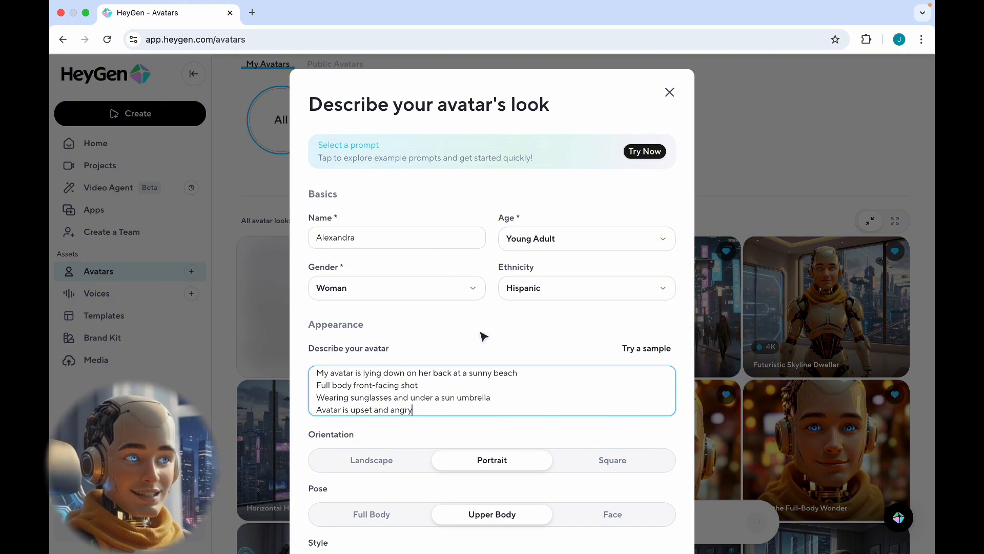
scroll(484, 335, "down", 5)
left_click(458, 440)
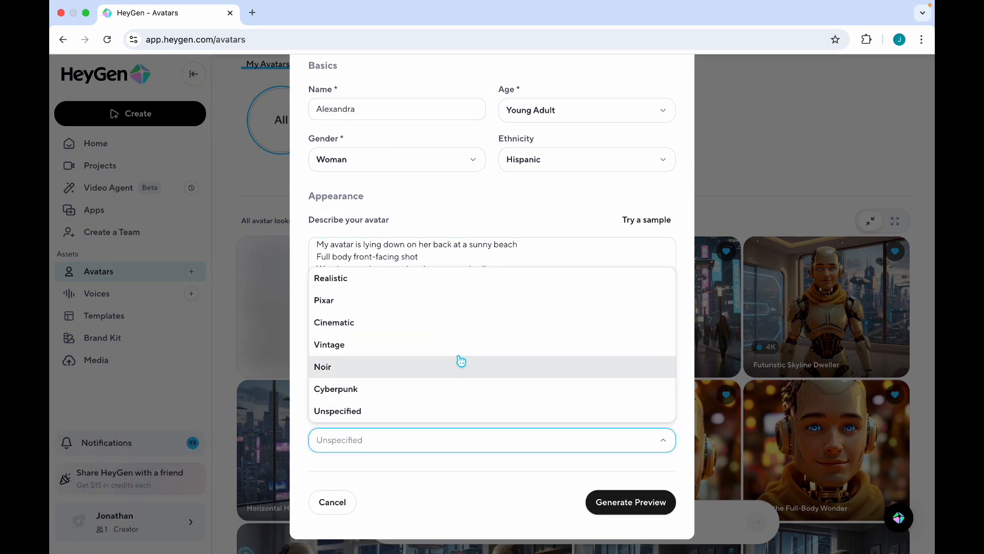
left_click(471, 288)
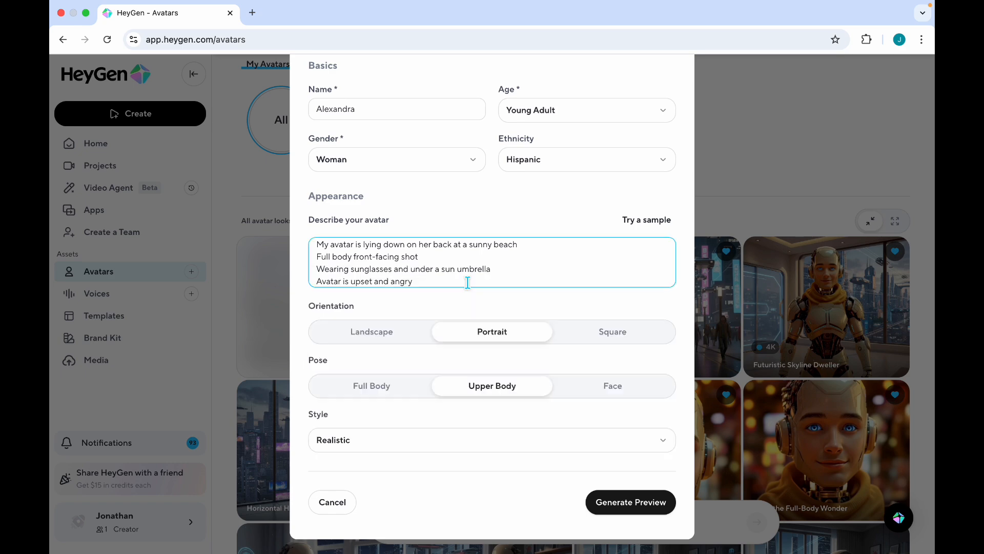
left_click(626, 503)
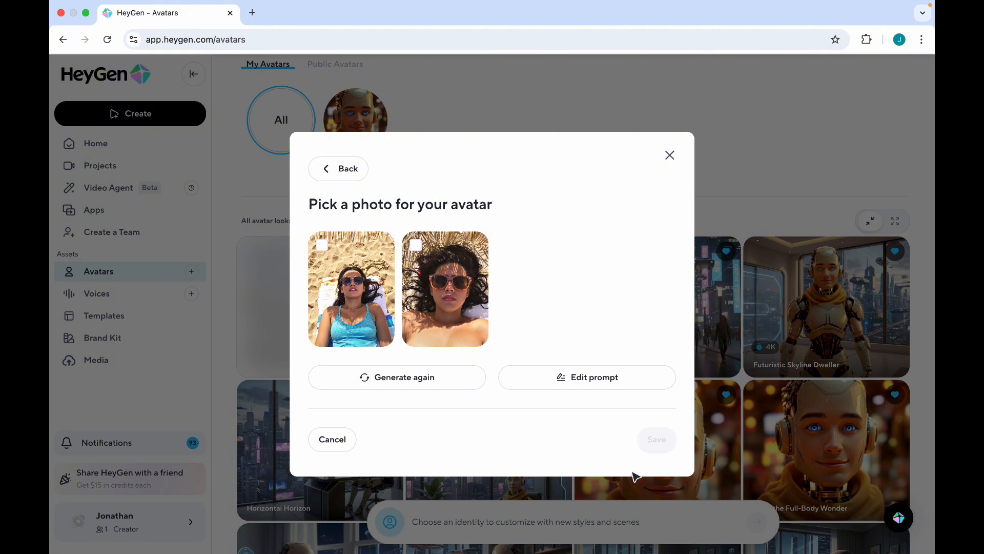
Step: Change 'back' to 'stomach' in the description and regenerate the previews
left_click(610, 387)
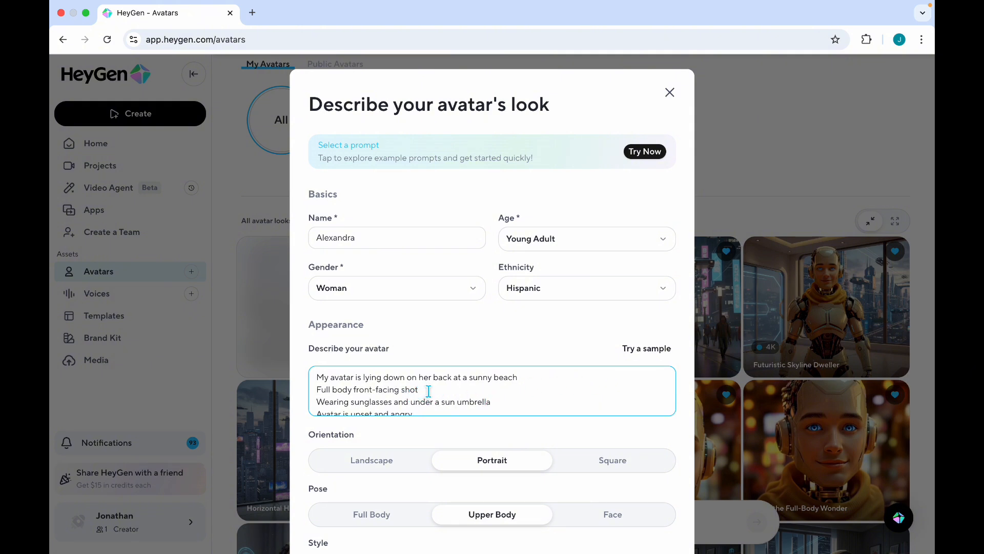
double_click(437, 377)
type("stomach")
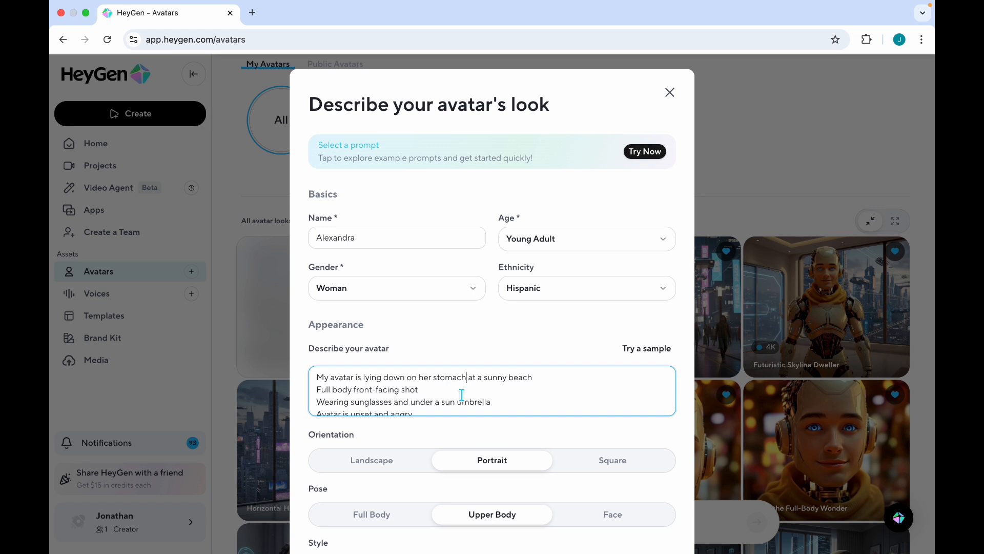
scroll(462, 394, "down", 1)
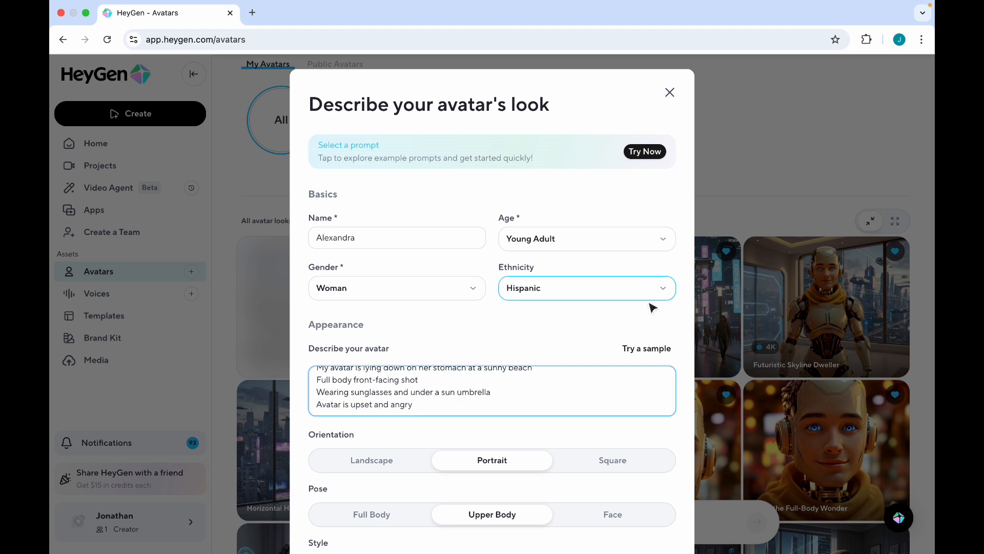
scroll(649, 307, "down", 4)
left_click(635, 512)
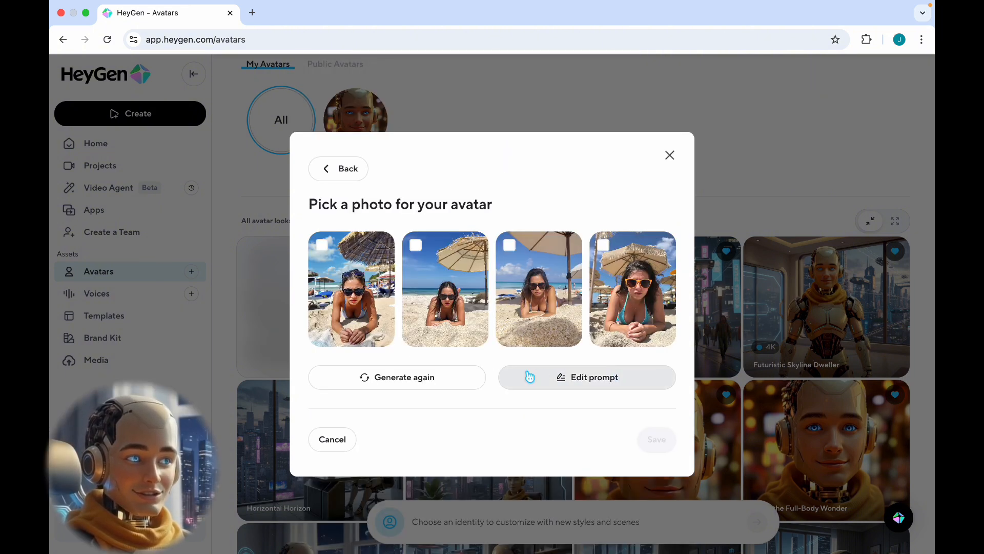
Step: Replace 'upset and angry' with 'warm and friendly' and regenerate the previews
left_click(553, 377)
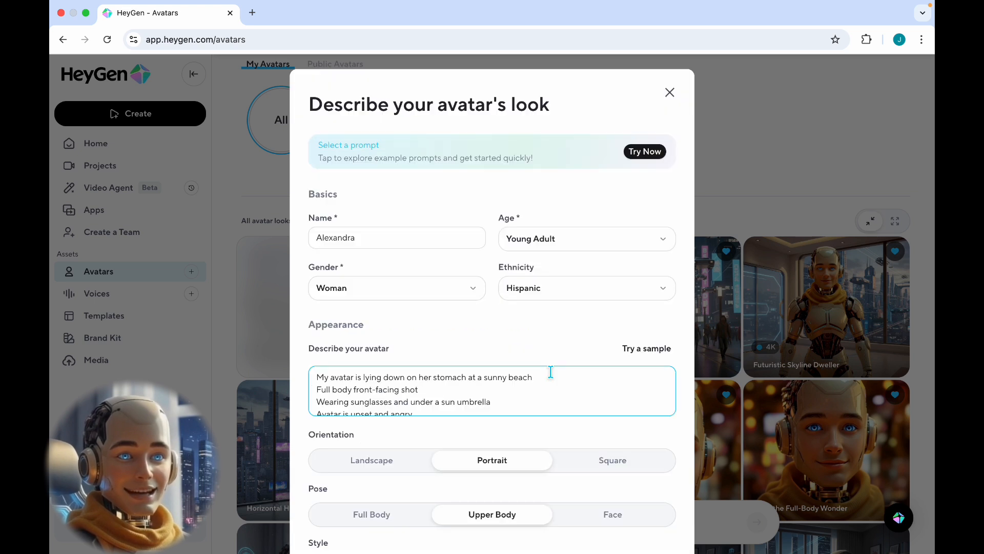
scroll(502, 395, "down", 1)
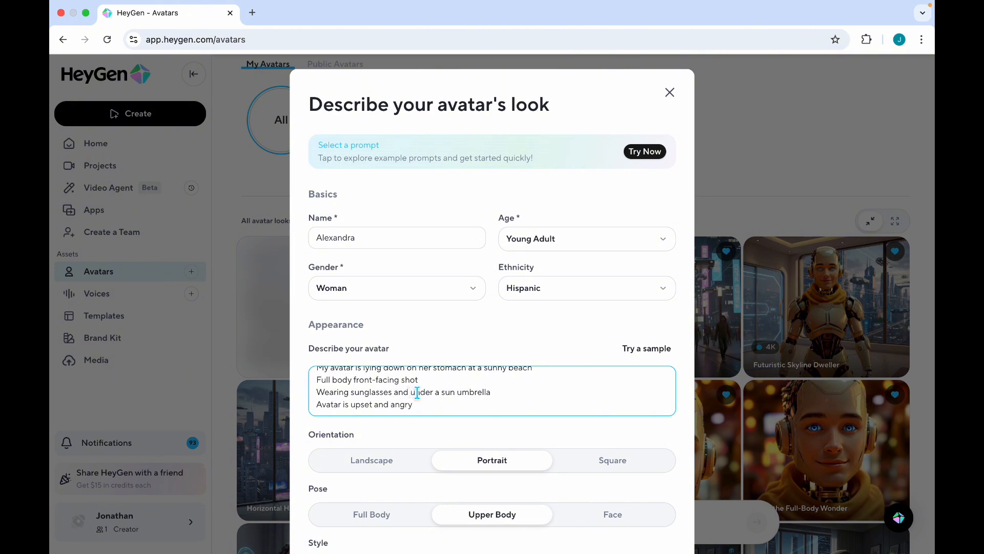
left_click_drag(350, 405, 532, 409)
type("warm")
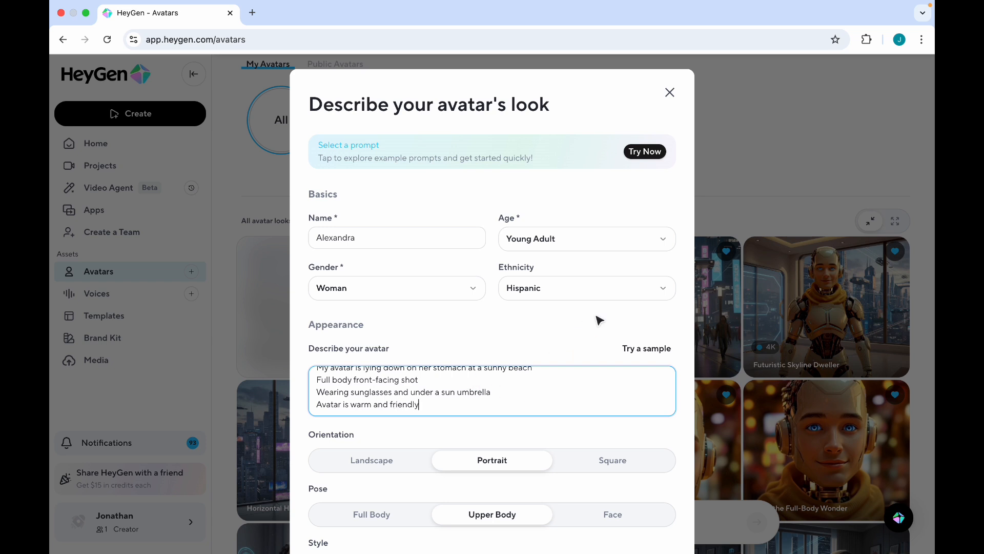
scroll(588, 325, "down", 3)
left_click(630, 501)
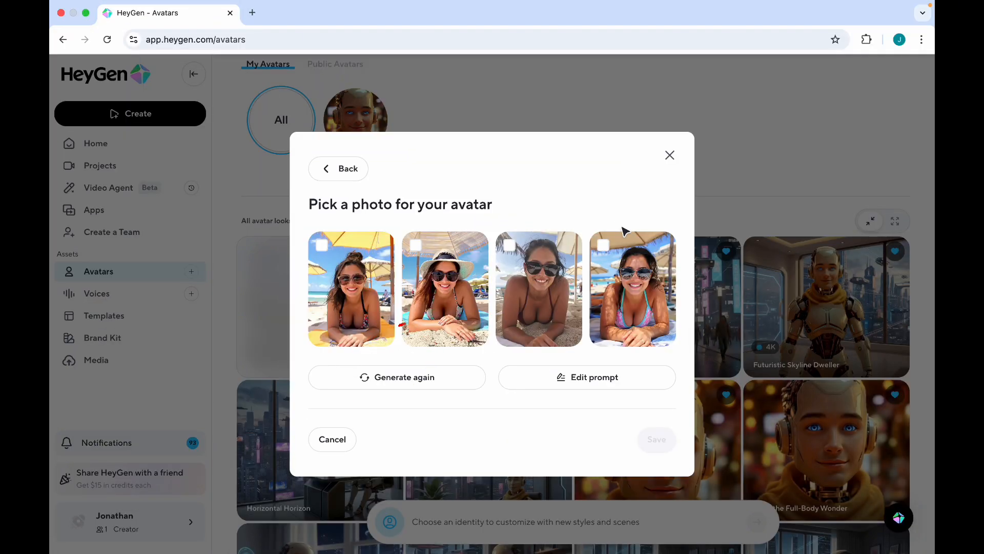
Step: Generate another photo set, save a smiling beach photo as Alexandra, and auto-pick a voice
left_click(402, 378)
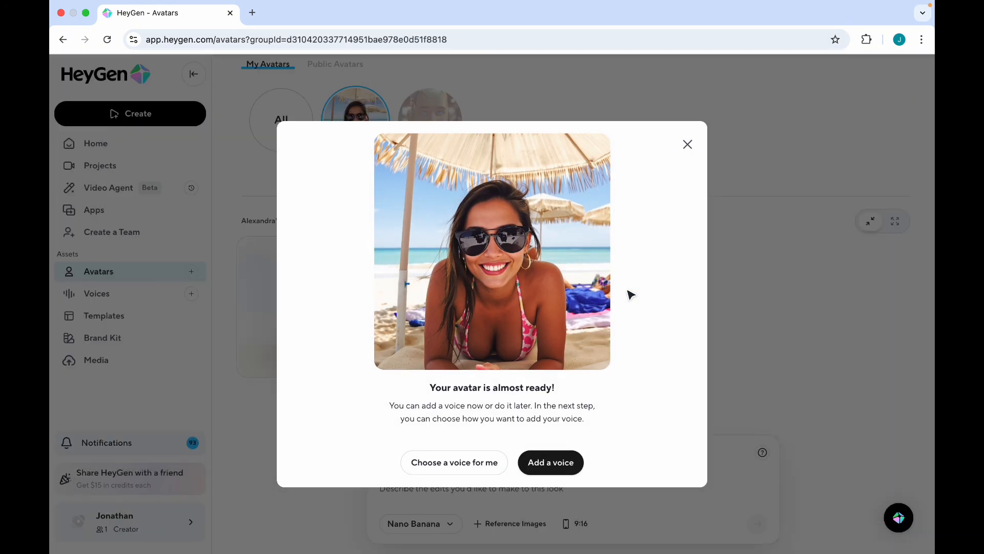
left_click(493, 474)
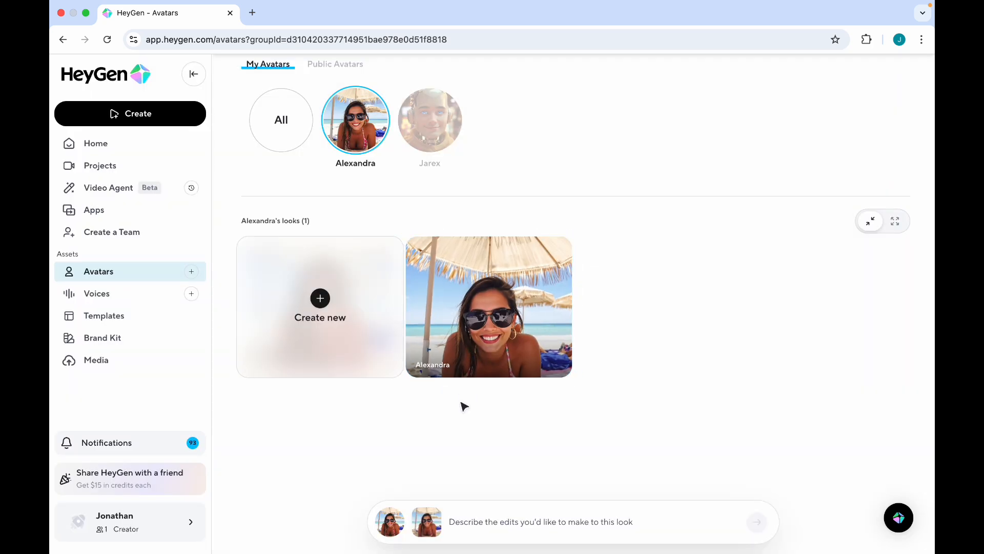
Step: Edit Alexandra's look with a 'Make more…' prompt to generate two Skyward Glimpse looks
left_click(508, 303)
left_click(539, 246)
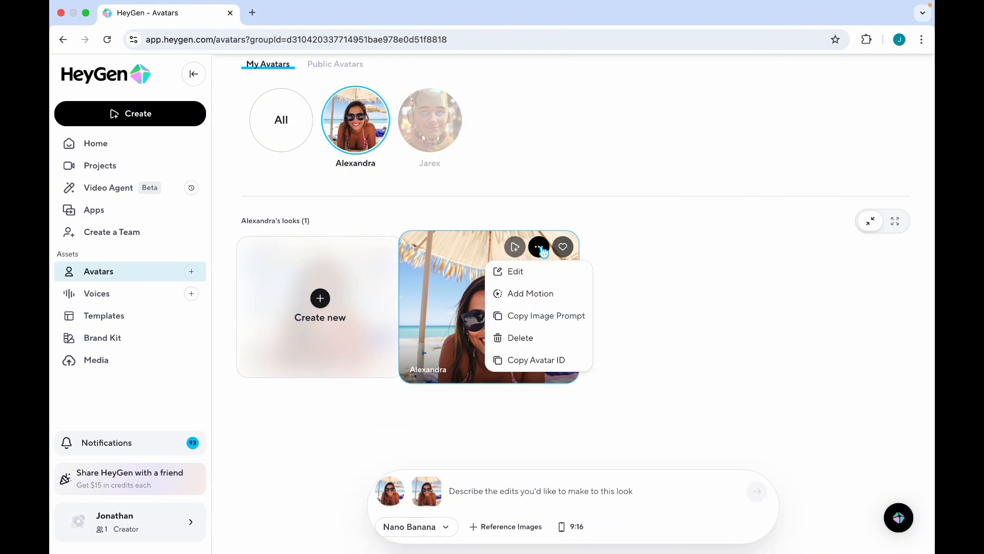
left_click(543, 250)
left_click(539, 248)
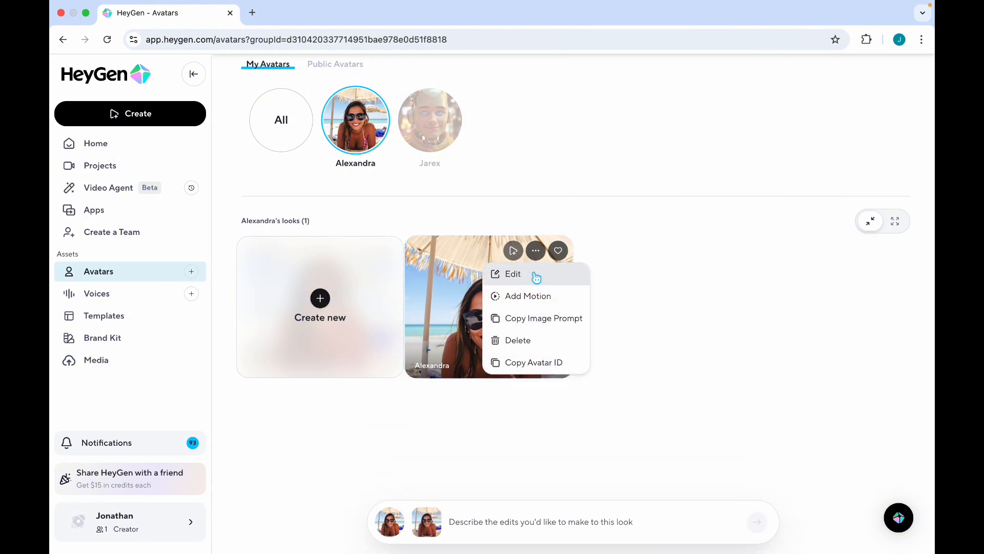
left_click(536, 274)
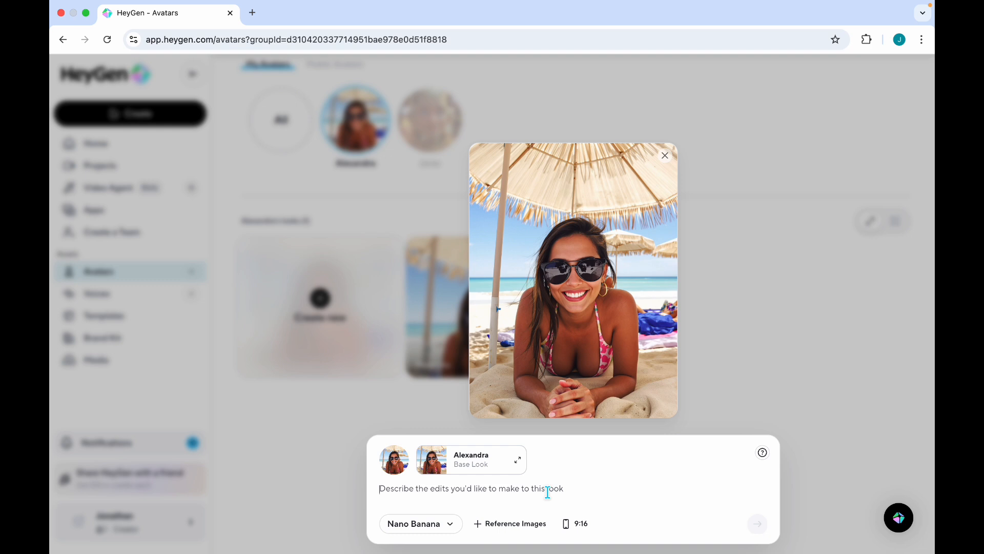
type("Make more")
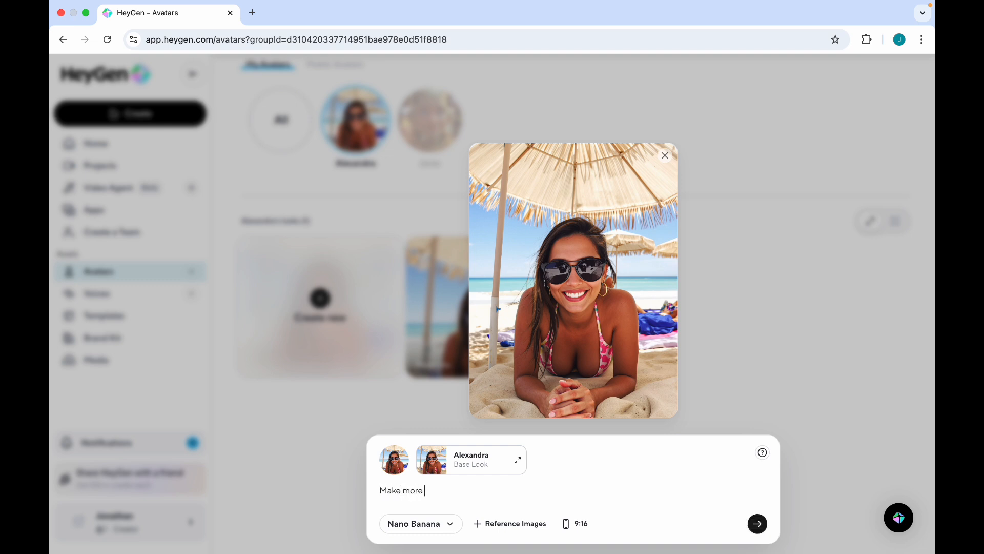
key("BackSpace")
key("BackSpace")
key("BackSpace")
key("BackSpace")
key("BackSpace")
key("BackSpace")
key("BackSpace")
key("BackSpace")
key("BackSpace")
type("M")
left_click(757, 523)
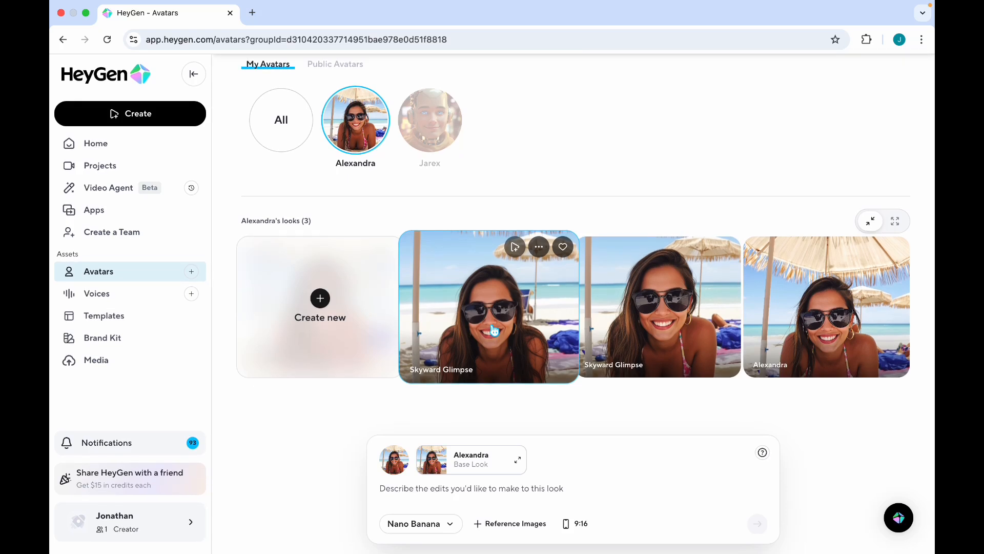
Step: Submit the prompt 'show off her body more' to add two Radiant Curves looks
left_click(455, 489)
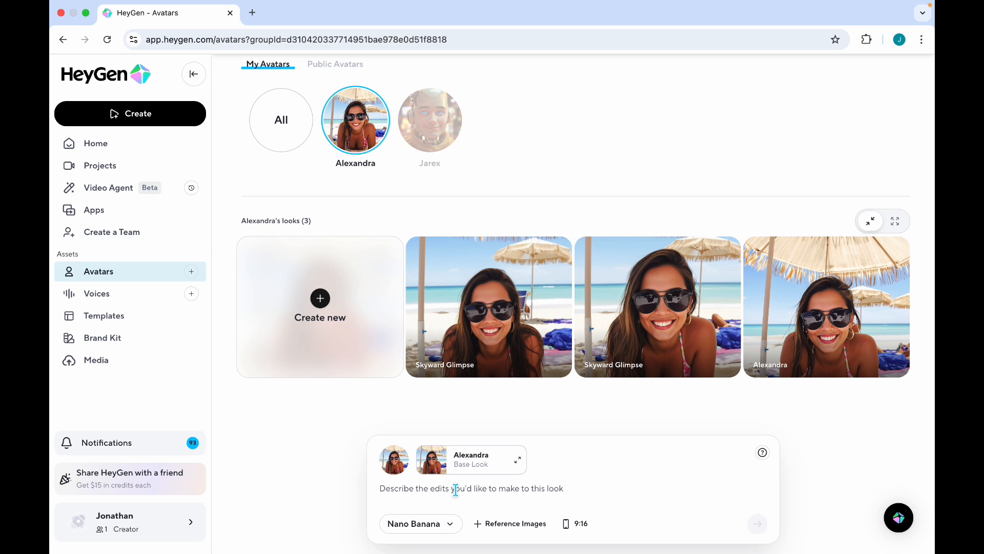
type("show off her  body more")
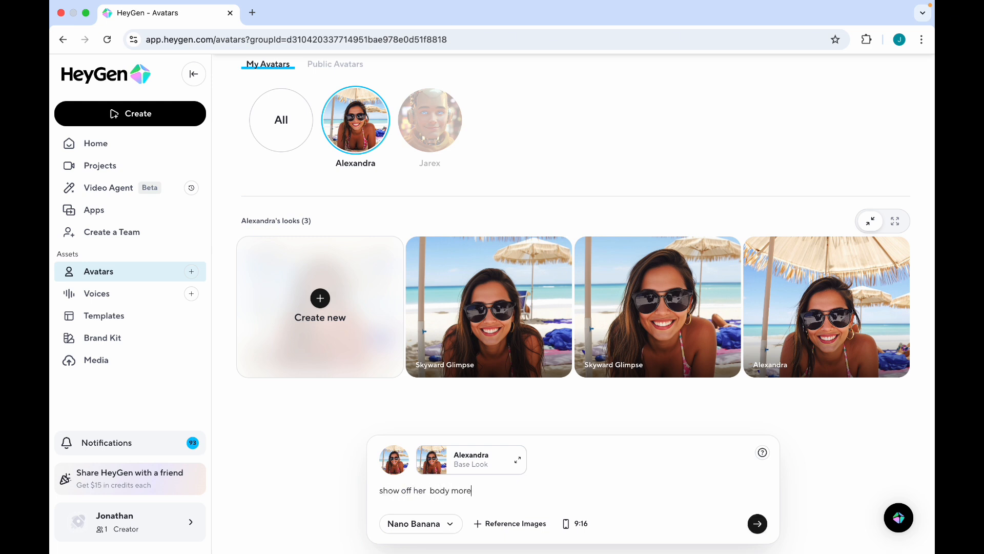
left_click(757, 524)
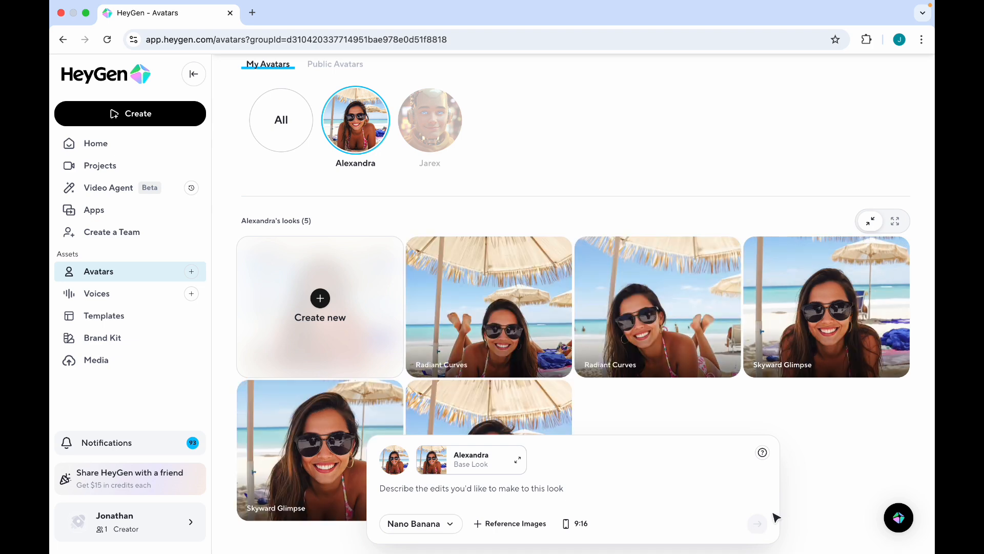
scroll(659, 400, "down", 1)
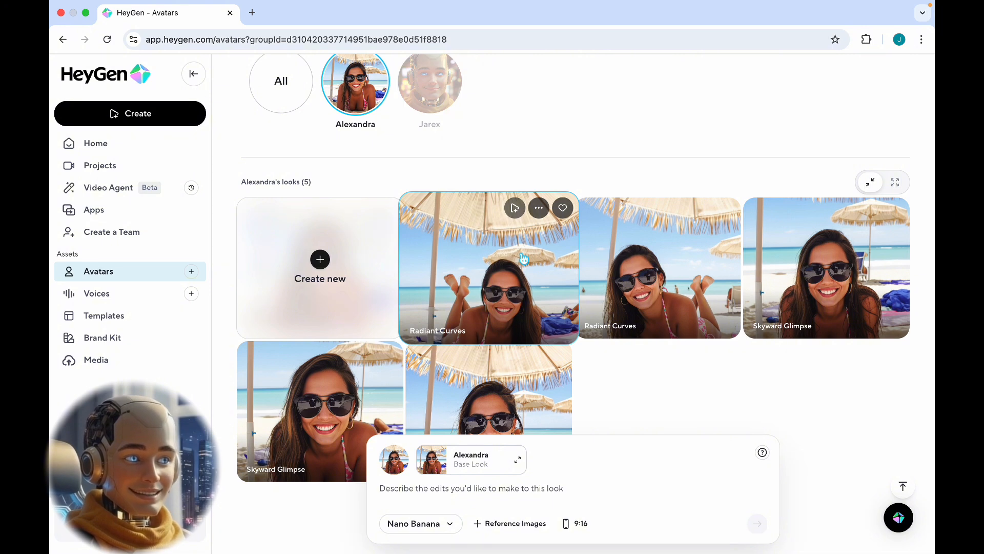
Step: Add the Thoughtful Conversation motion to the Radiant Curves look and generate it
left_click(537, 208)
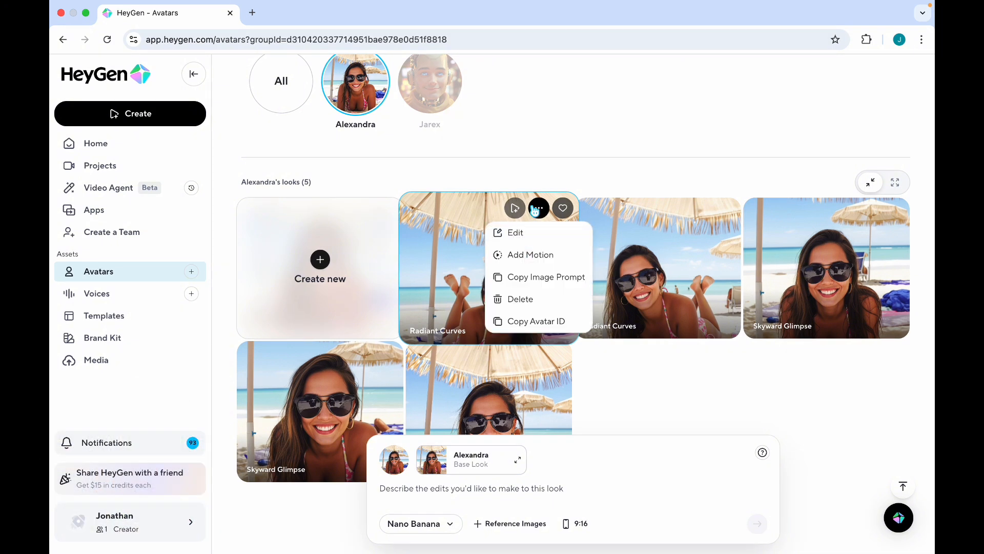
left_click(534, 255)
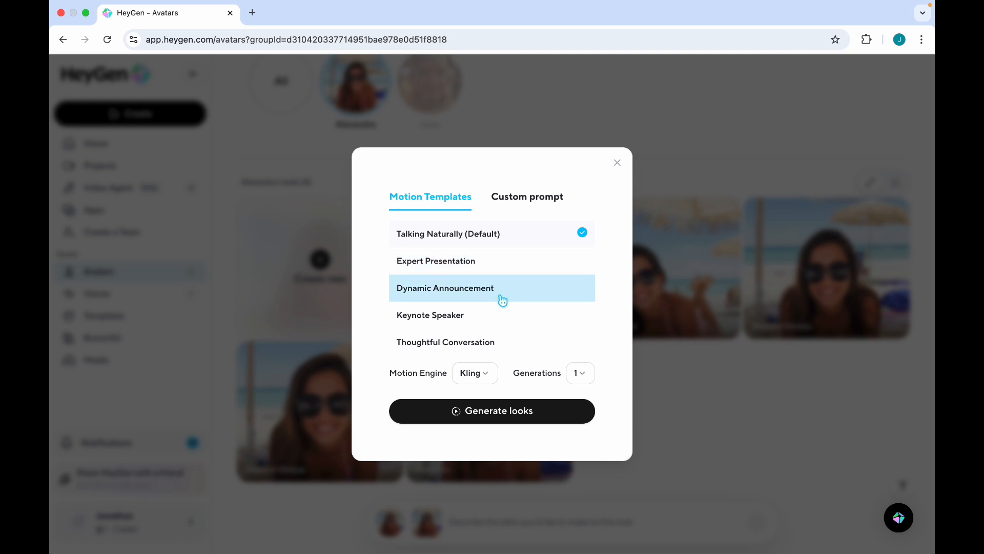
left_click(501, 349)
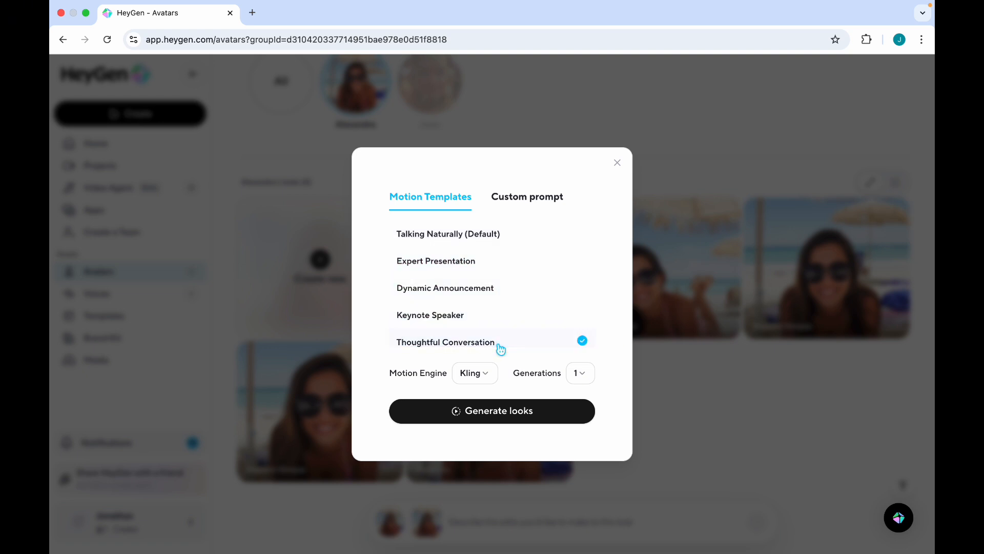
left_click(519, 414)
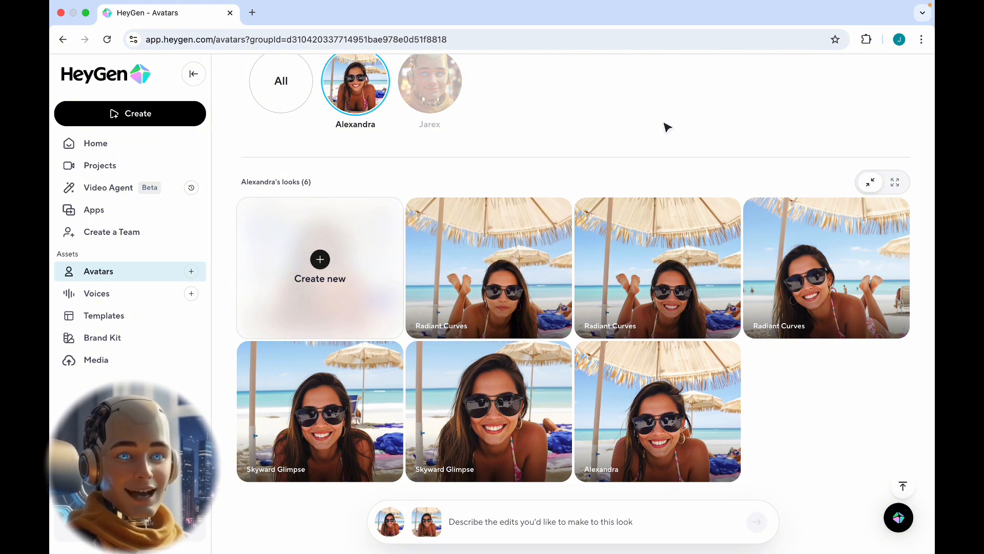
Step: Play the Radiant Curves motion preview, rate it 'I like it', and close the feedback panel
mouse_move(489, 228)
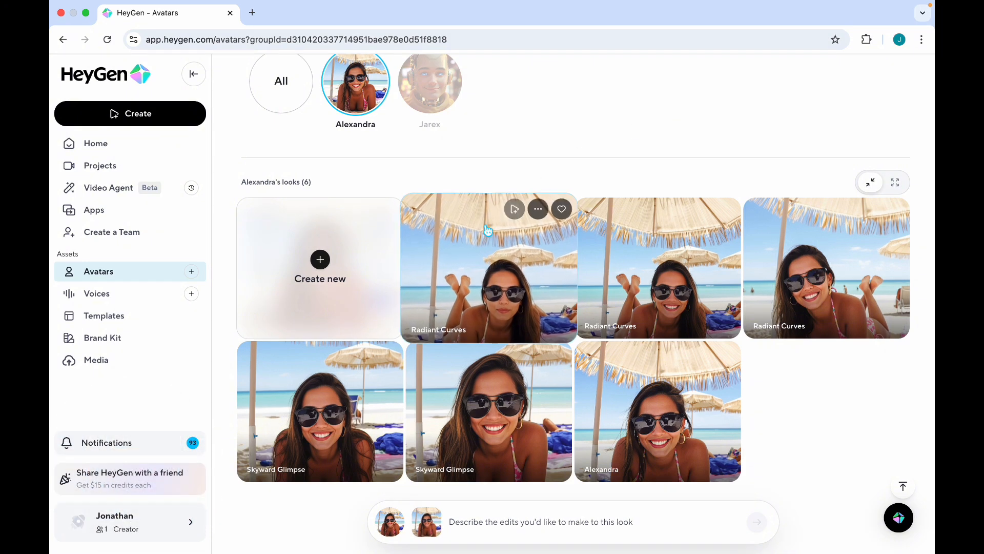
left_click(499, 253)
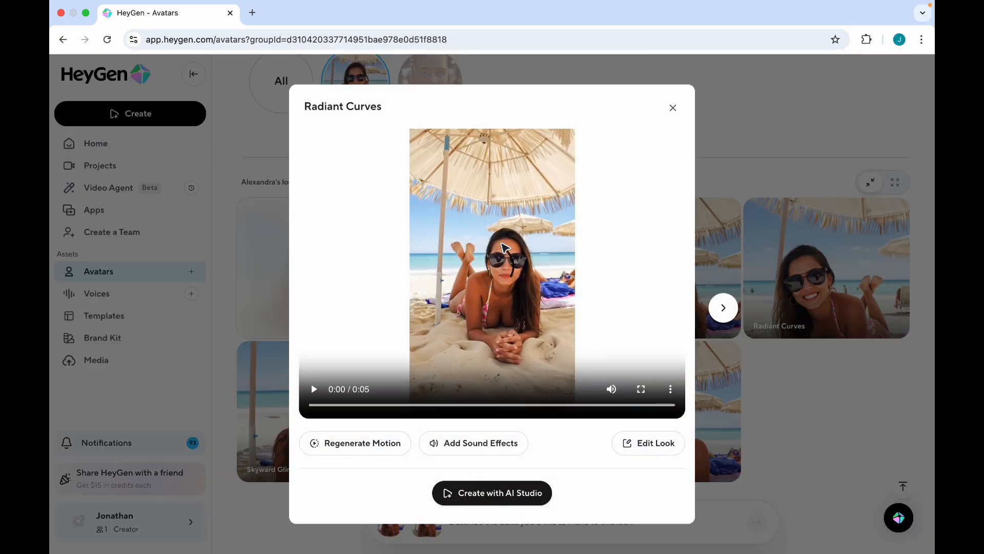
left_click(315, 390)
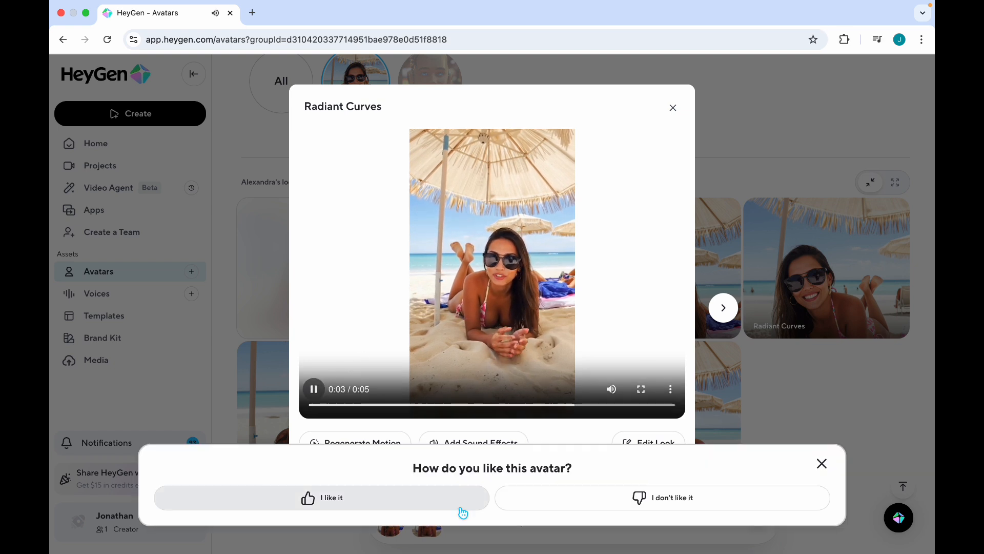
left_click(448, 509)
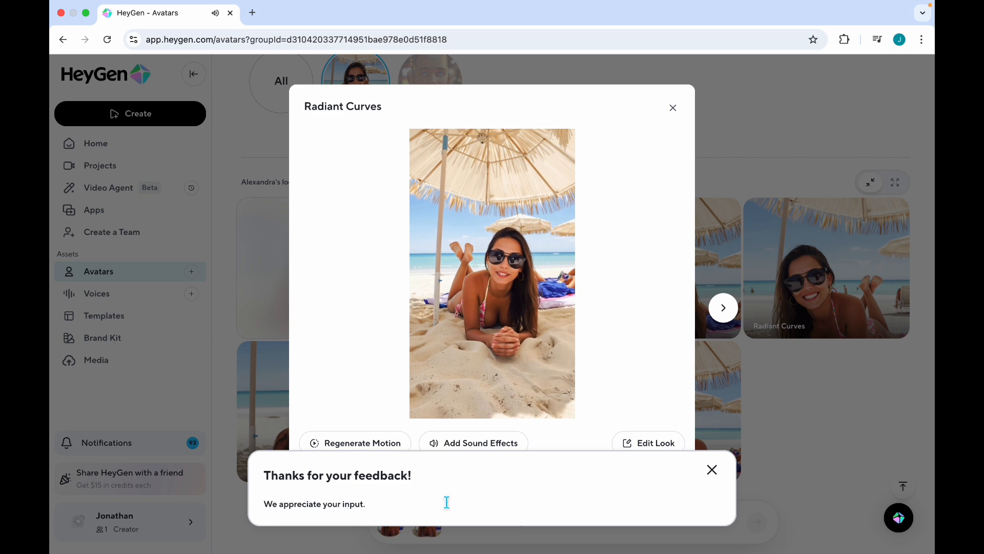
left_click(716, 470)
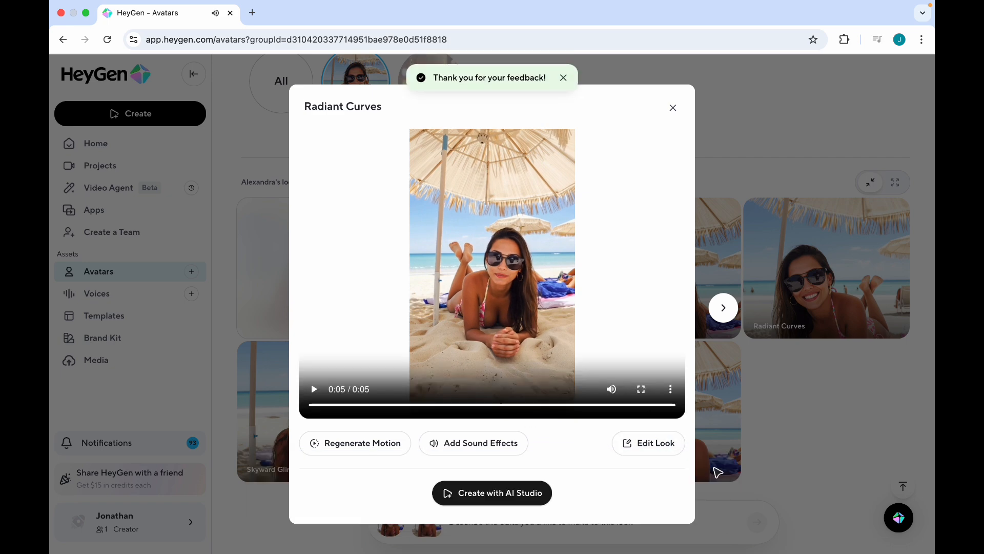
Step: Start a new AI Studio video with this look, beginning the script with 'Hi,'
left_click(491, 495)
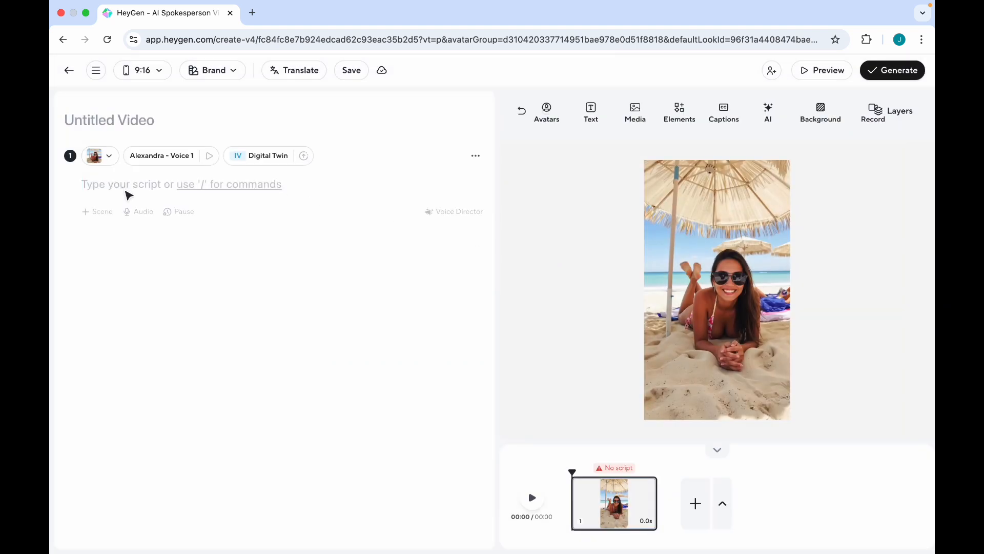
type("Hi")
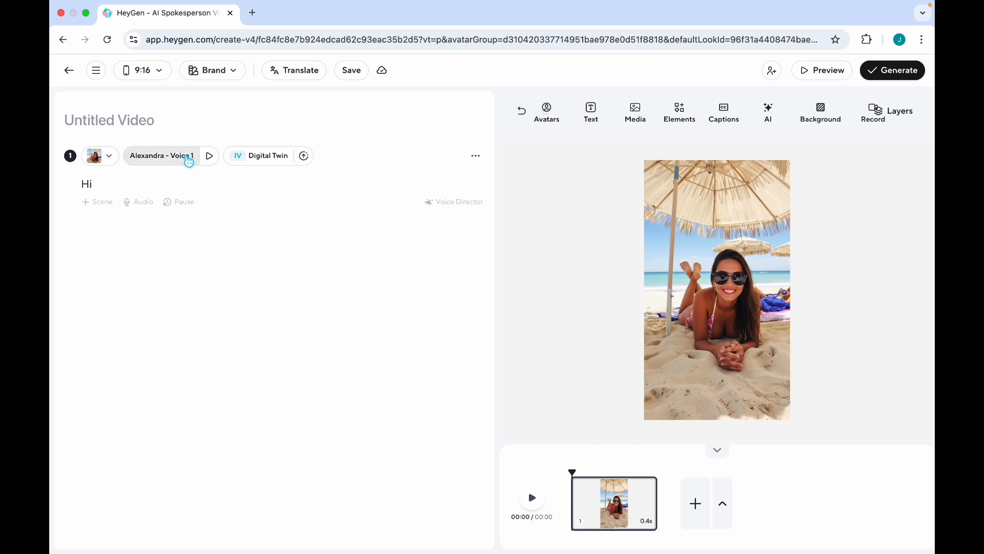
left_click(189, 161)
left_click(207, 195)
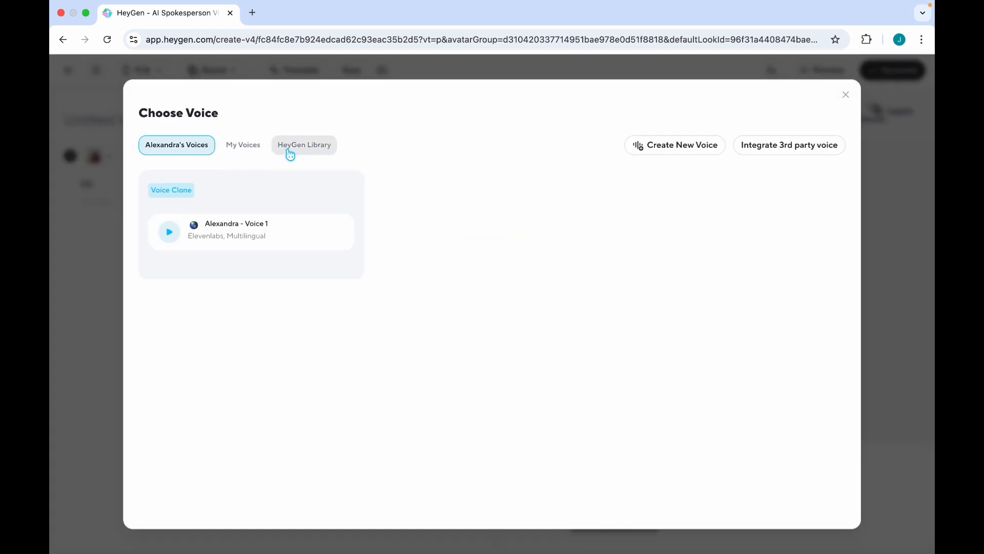
Step: Preview the Pixie Piper, Ivy, Brittney and Cassidy voices in the voice library
left_click(299, 152)
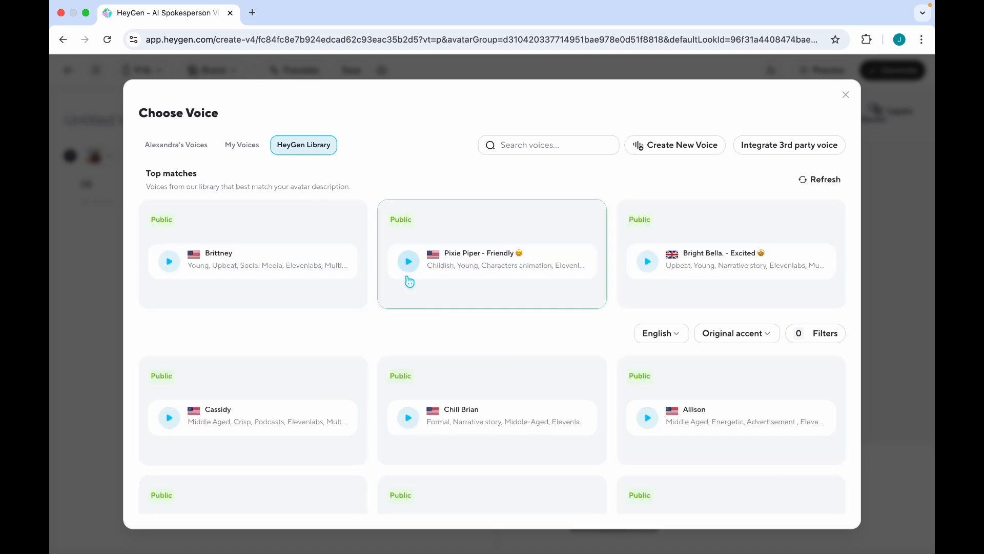
left_click(410, 262)
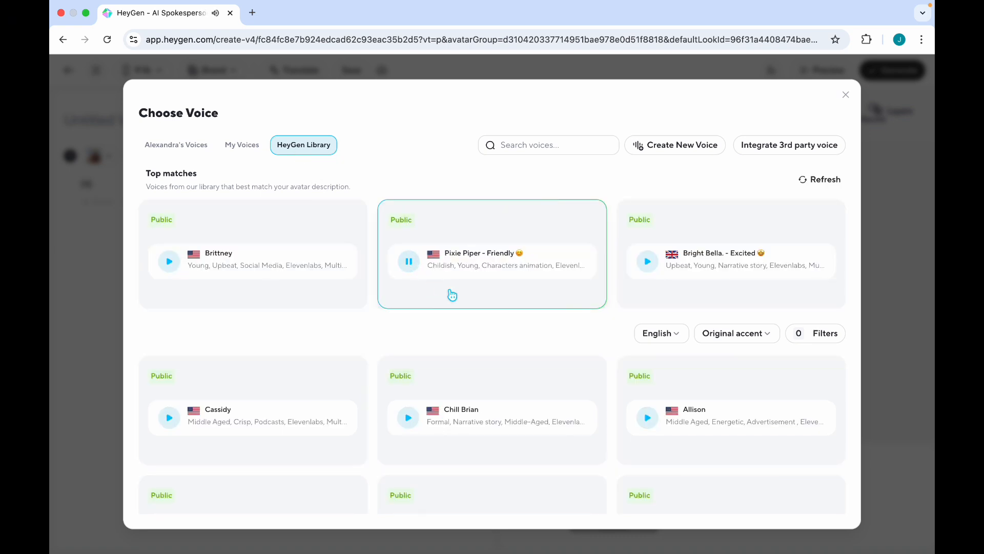
scroll(301, 295, "down", 6)
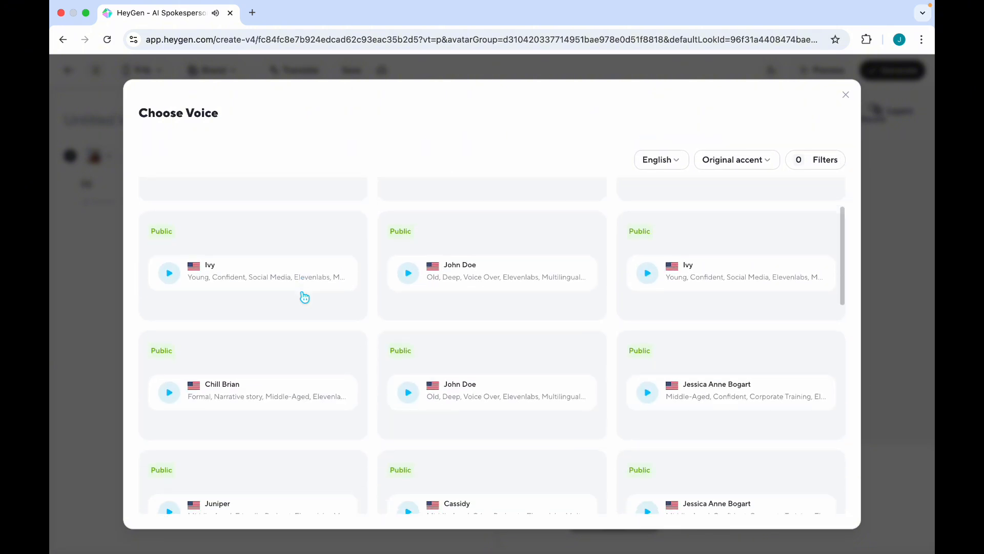
scroll(303, 294, "up", 3)
left_click(176, 398)
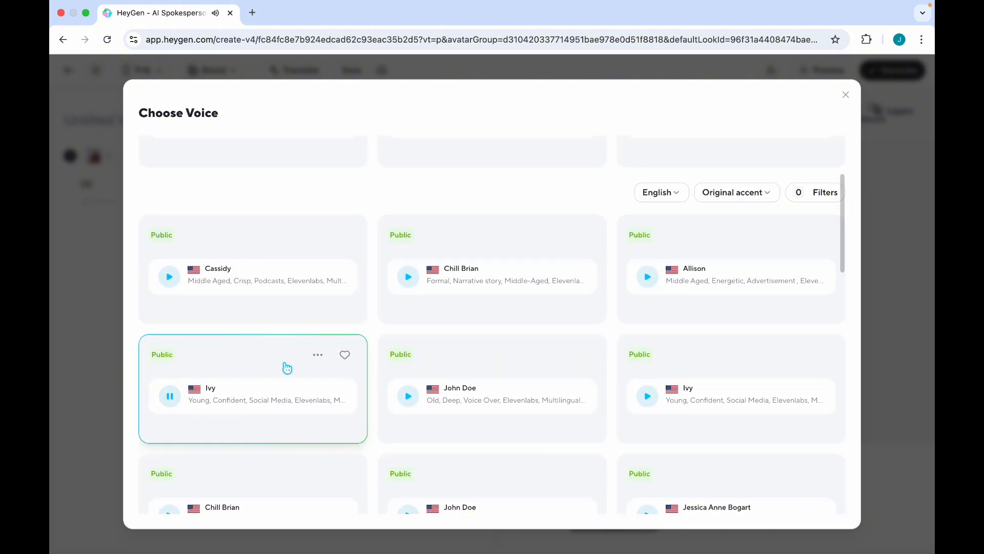
scroll(288, 368, "up", 3)
left_click(170, 235)
left_click(169, 393)
Step: Preview Juniper and Brittney again, then apply Brittney as the avatar's voice
scroll(292, 331, "down", 8)
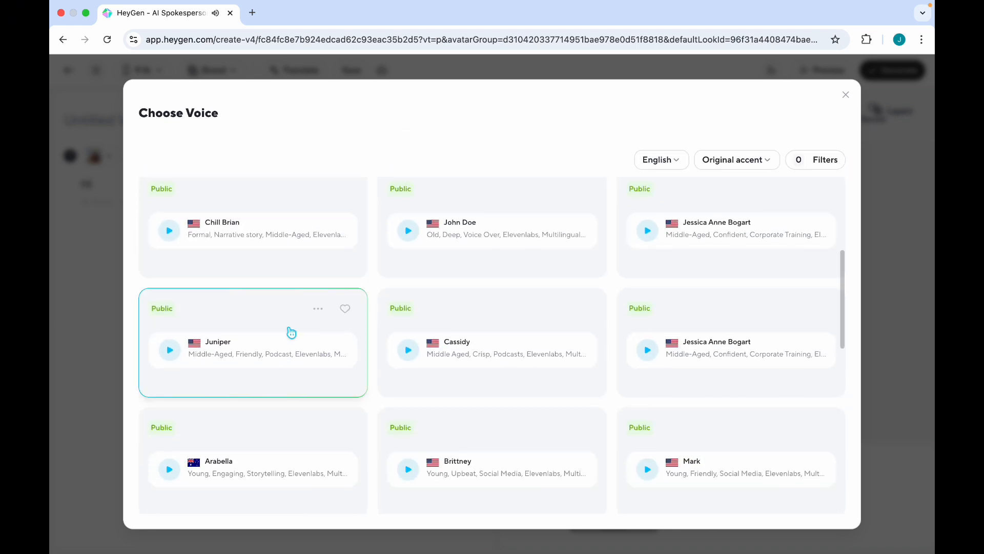
left_click(170, 350)
left_click(315, 312)
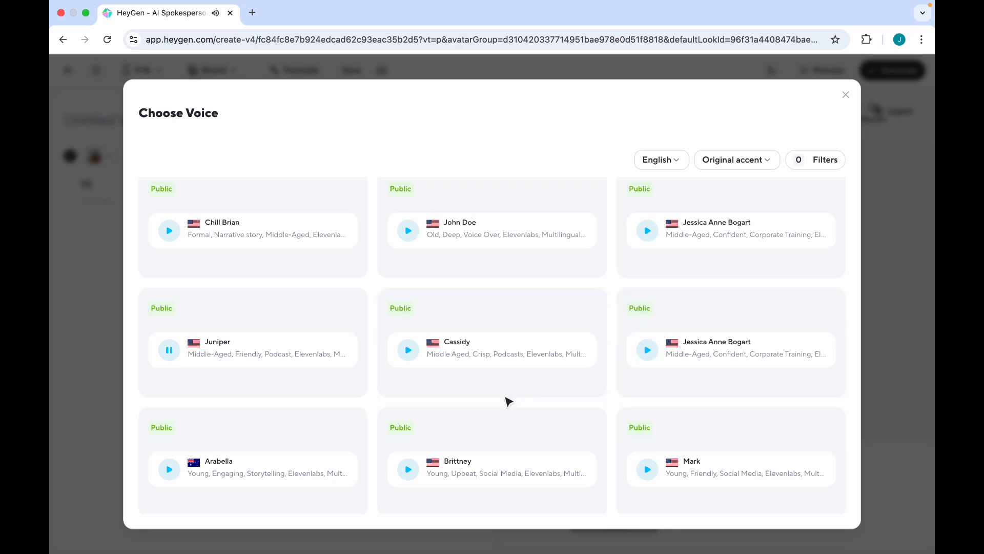
left_click(410, 470)
scroll(512, 436, "down", 2)
scroll(513, 435, "down", 2)
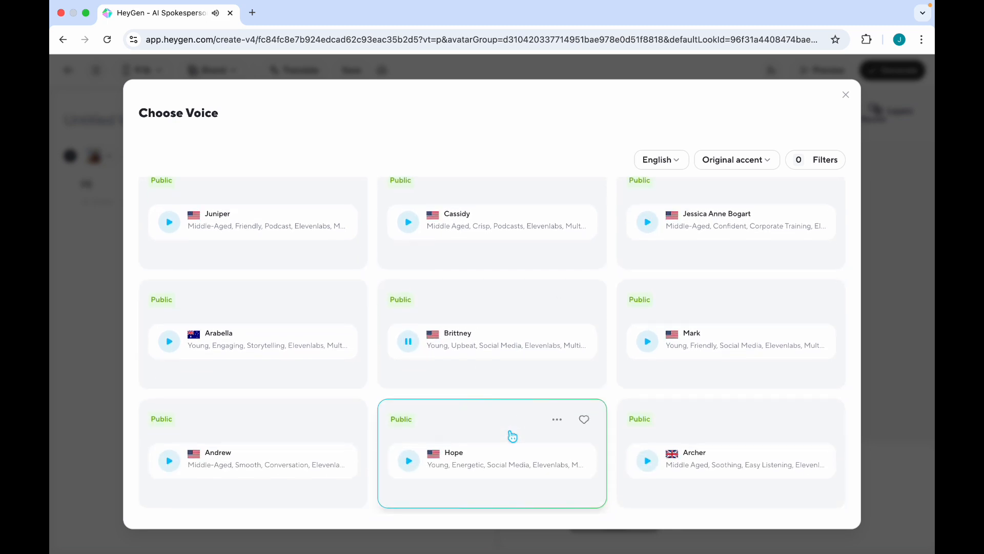
left_click(525, 334)
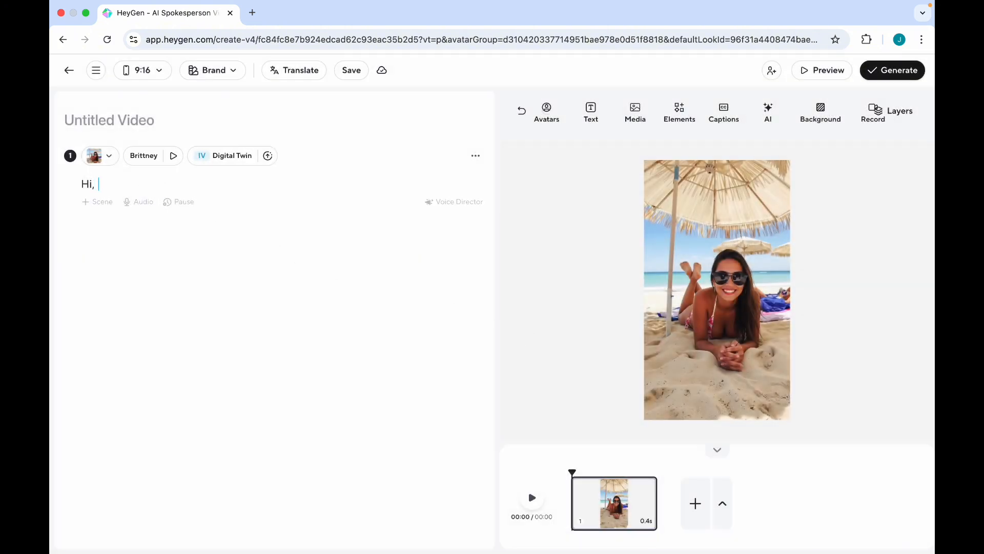
Step: Write the script: Alexandra from Travel X Company shares her experiences and offers to book your next vacation
type("name is Alexandra! And I work for Travel X Compan")
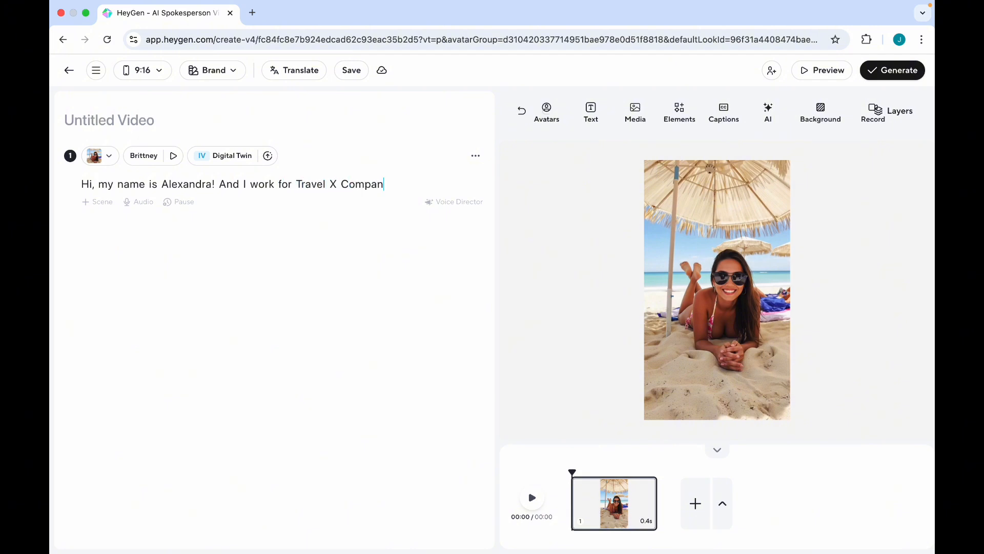
type("would like tos hare my expeir")
key("BackSpace")
key("BackSpace")
type("rie")
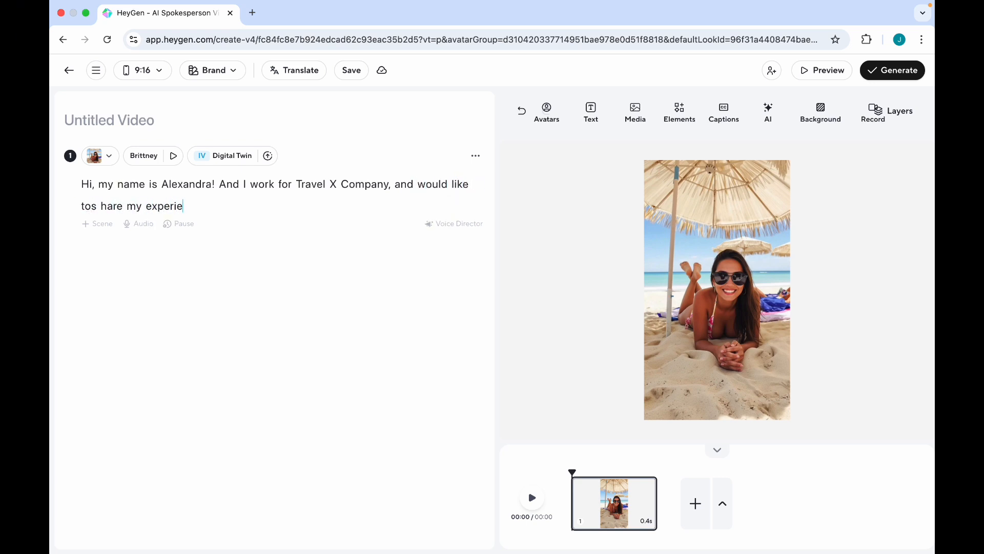
type("nces with you and book your next Vacataion!")
Step: Title the video 'Vacation Travel Agent'
left_click(113, 118)
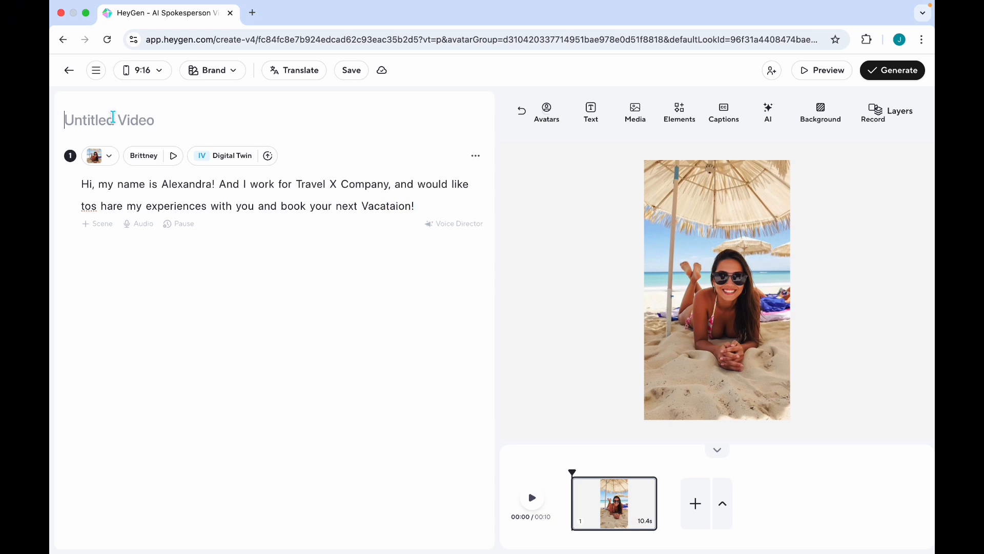
type("Vacata")
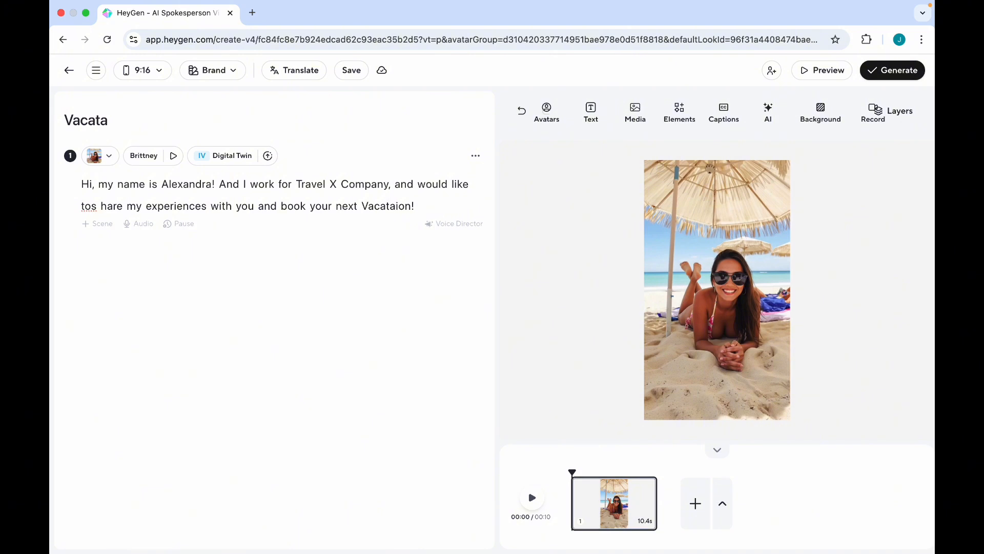
type("ion Treva")
key("BackSpace")
key("BackSpace")
key("BackSpace")
type("avel AGent")
key("BackSpace")
key("BackSpace")
key("BackSpace")
key("BackSpace")
type("gent")
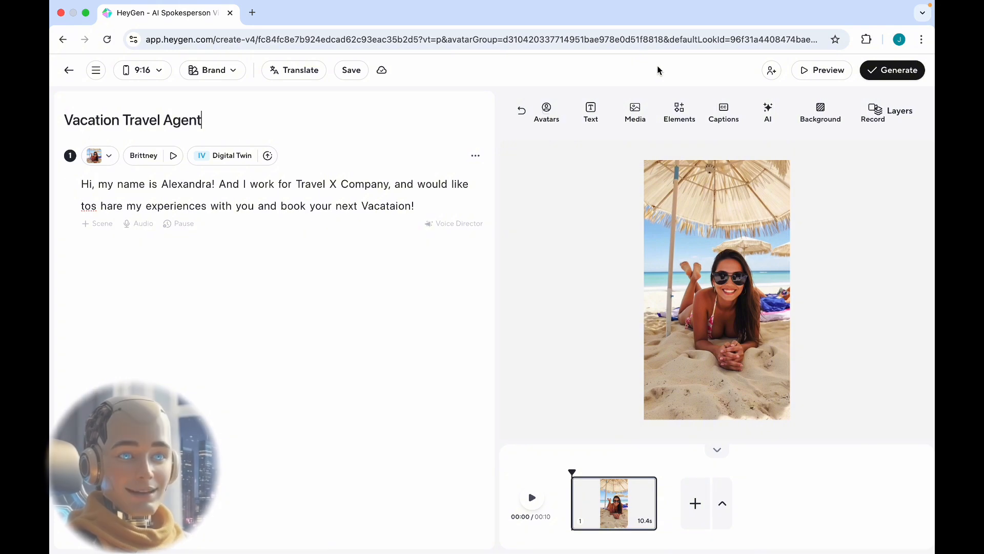
Step: Check the draft preview, then change the misspelled 'Vacataion' so the script ends 'book your next vacation package!'
left_click(824, 75)
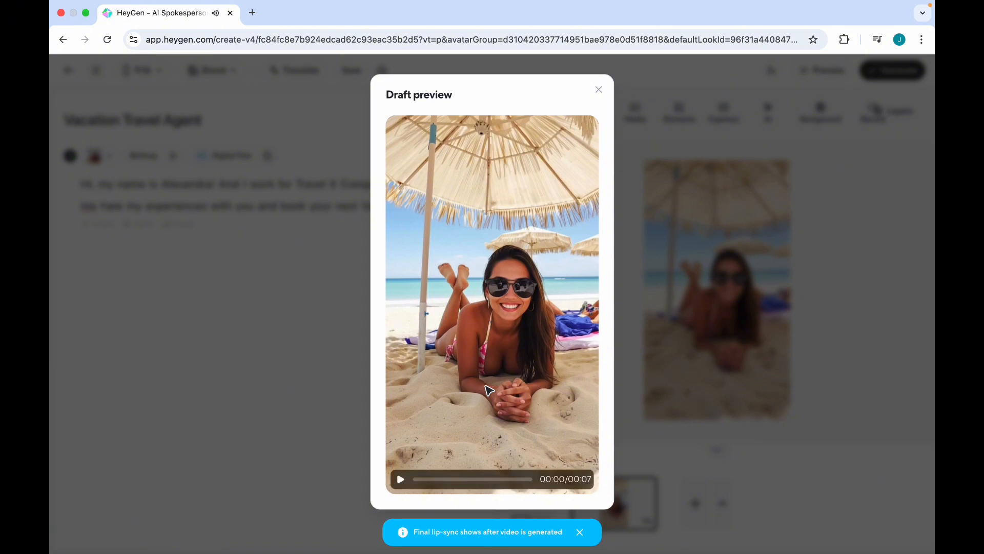
left_click(599, 90)
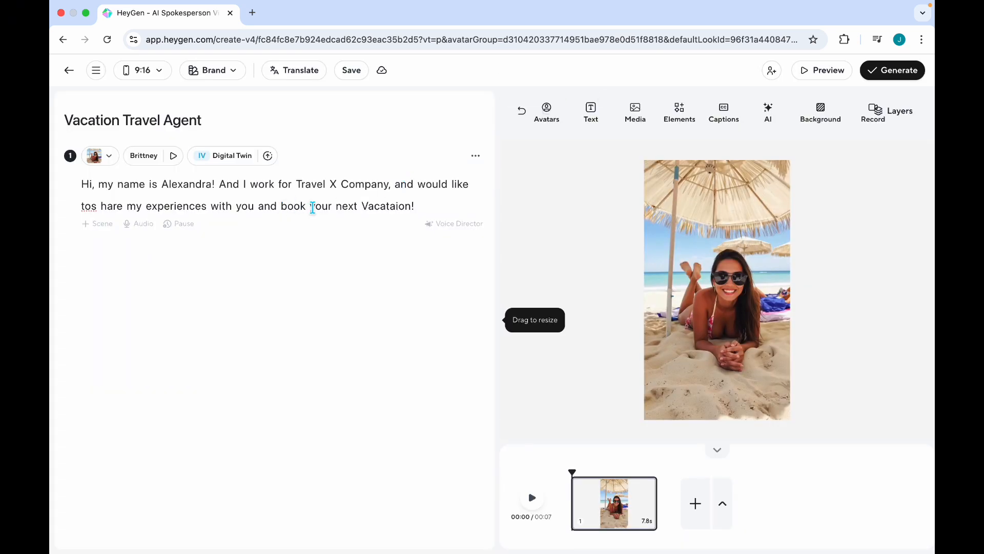
double_click(385, 203)
type("vacation package")
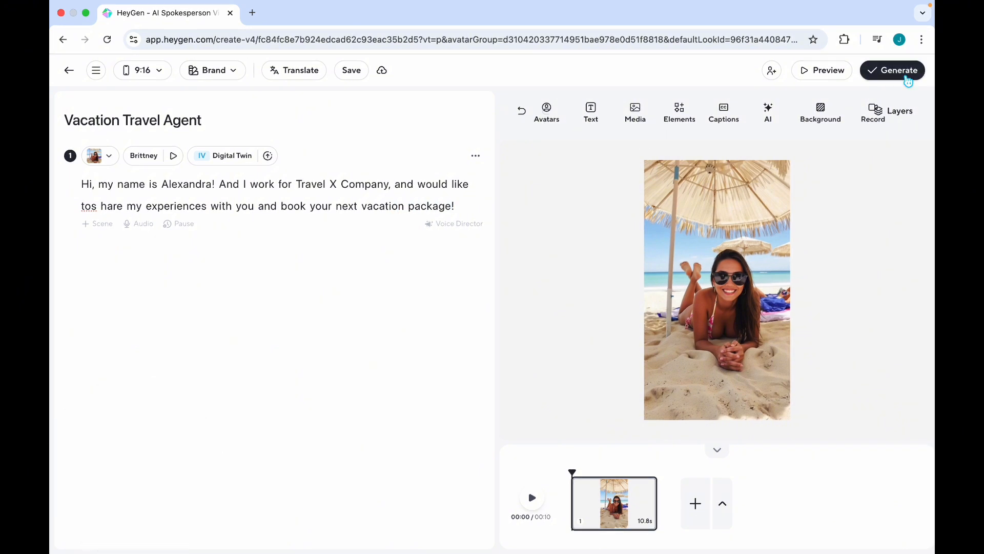
Step: Generate the video at the default 1080p, 25 fps, MP4 settings
left_click(905, 78)
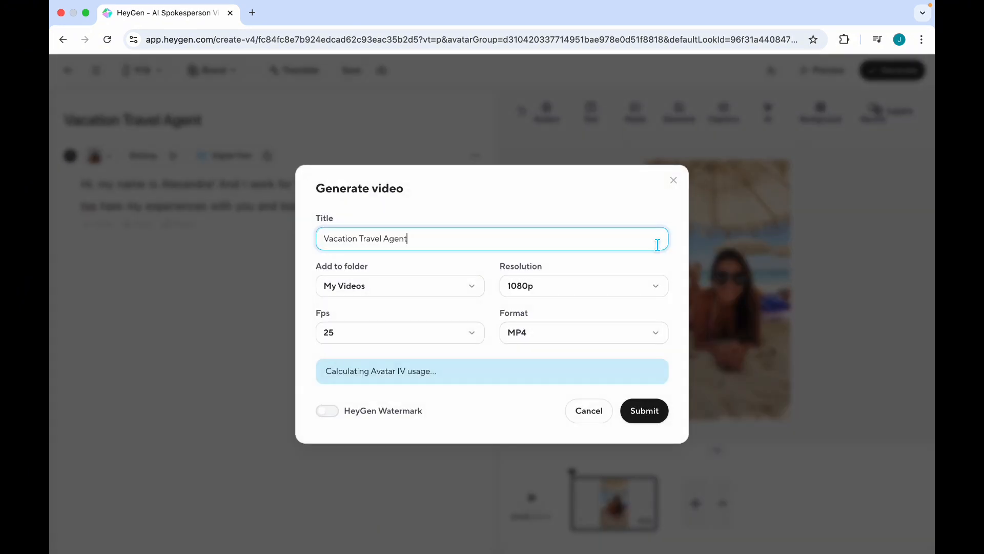
left_click(654, 413)
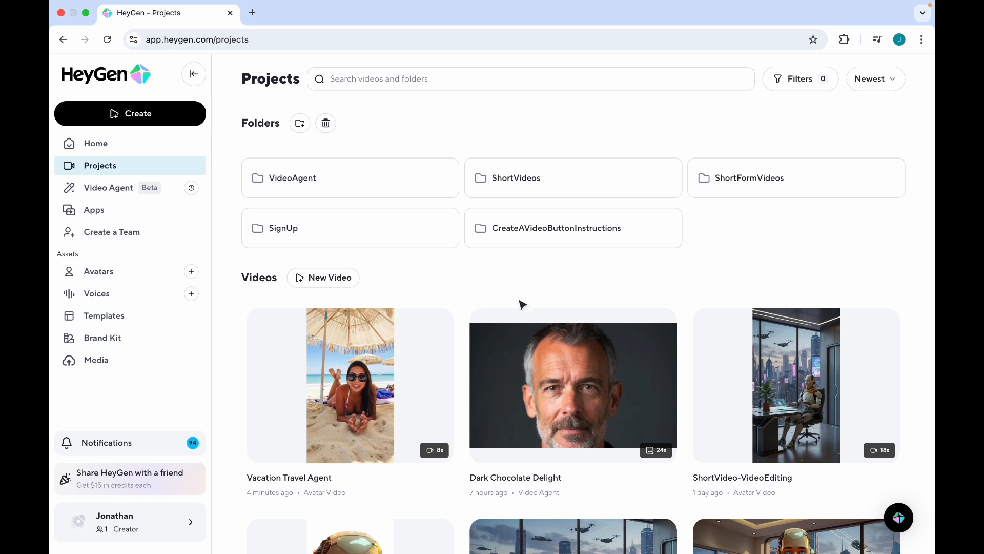
Step: Open the finished Vacation Travel Agent video and play it
mouse_move(384, 368)
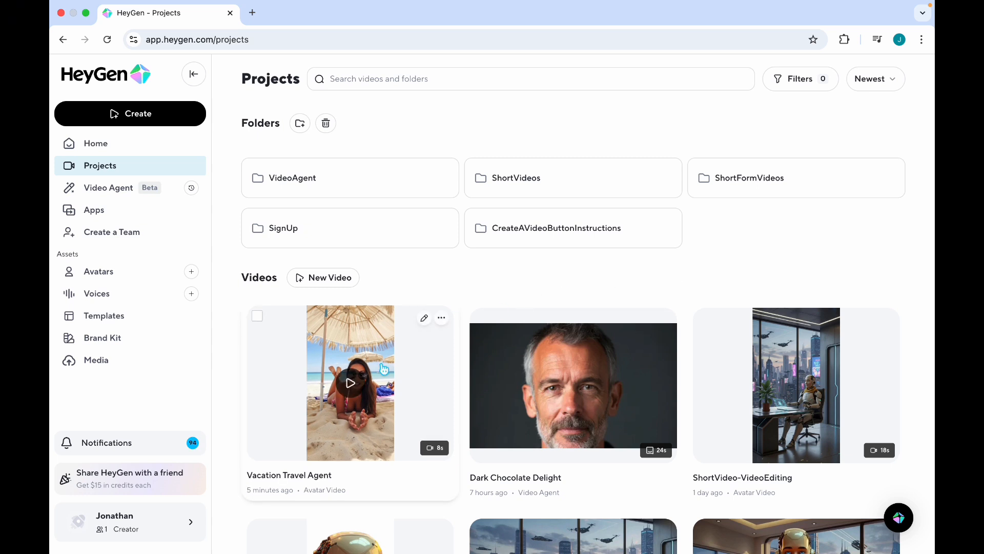
left_click(338, 385)
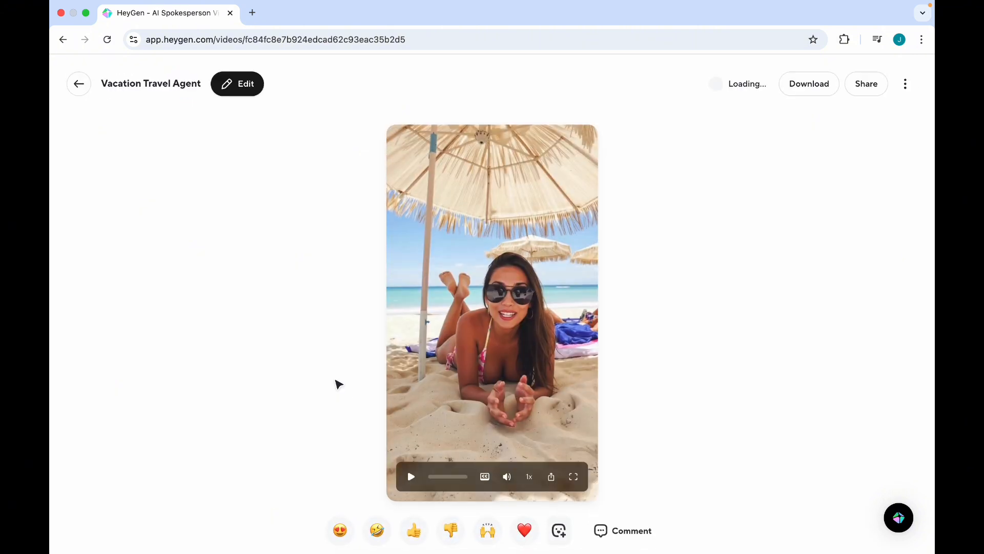
left_click(401, 487)
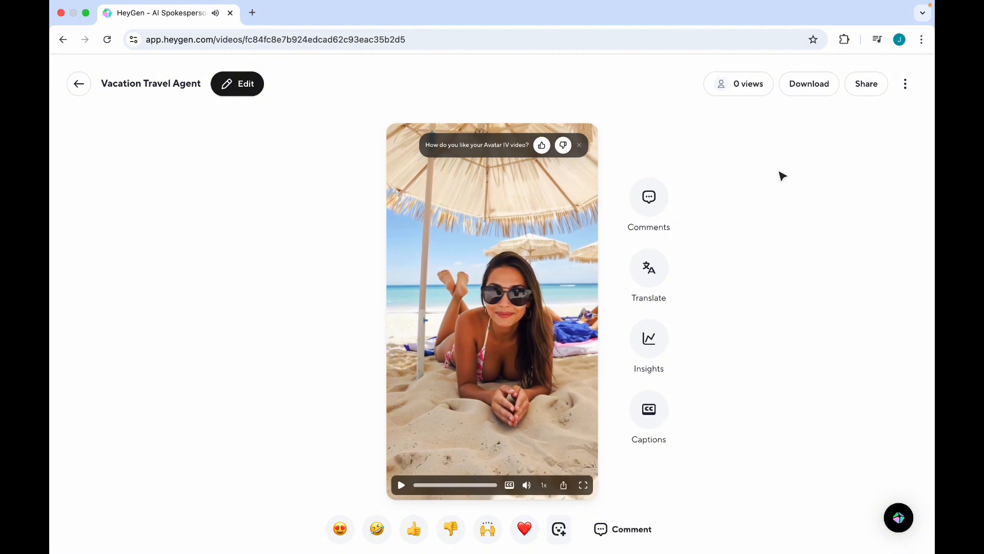
Step: Look at the Share options, then download the video as Vacation Travel Agent.mp4
left_click(856, 93)
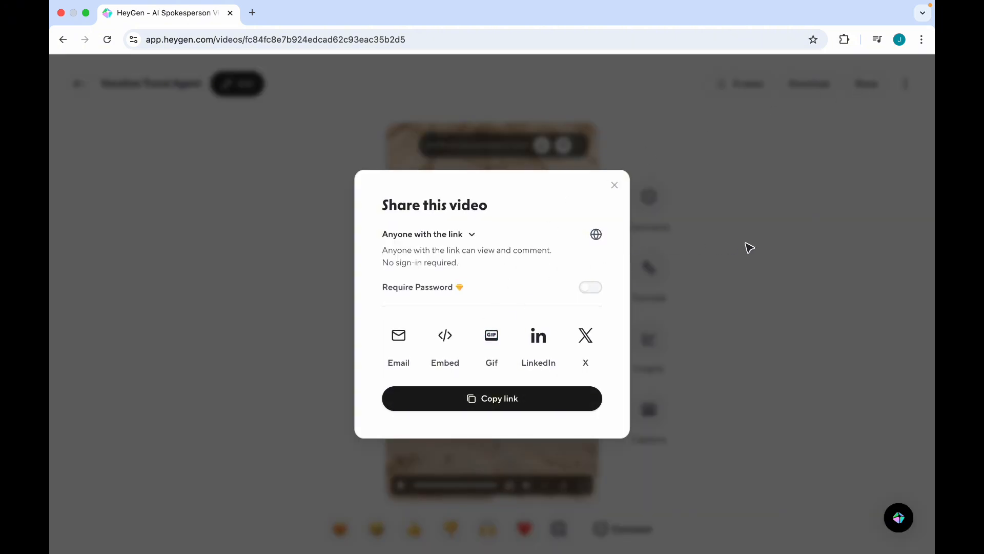
left_click(762, 246)
left_click(811, 90)
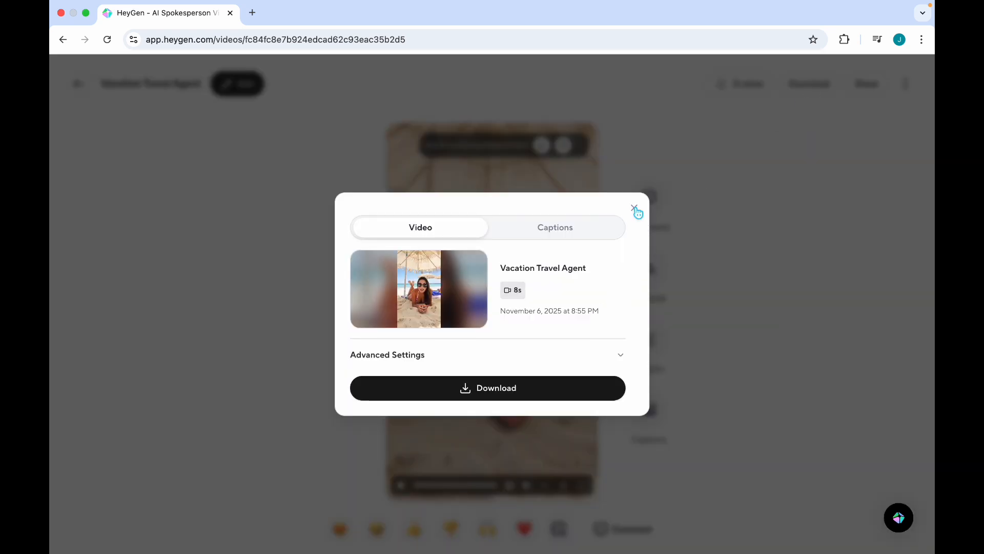
left_click(575, 386)
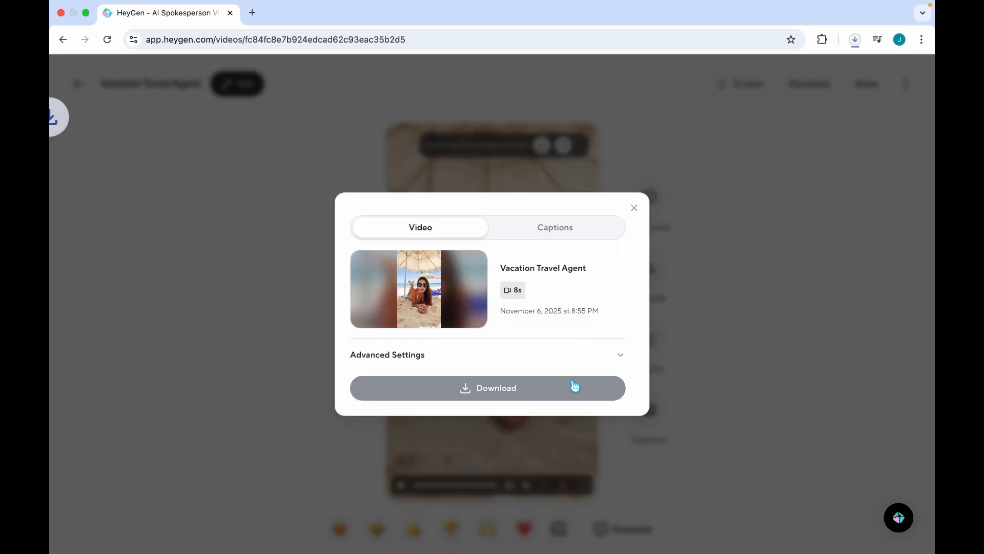
Step: Open the downloaded Vacation Travel Agent.mp4 in QuickTime Player and play the clip
mouse_move(812, 72)
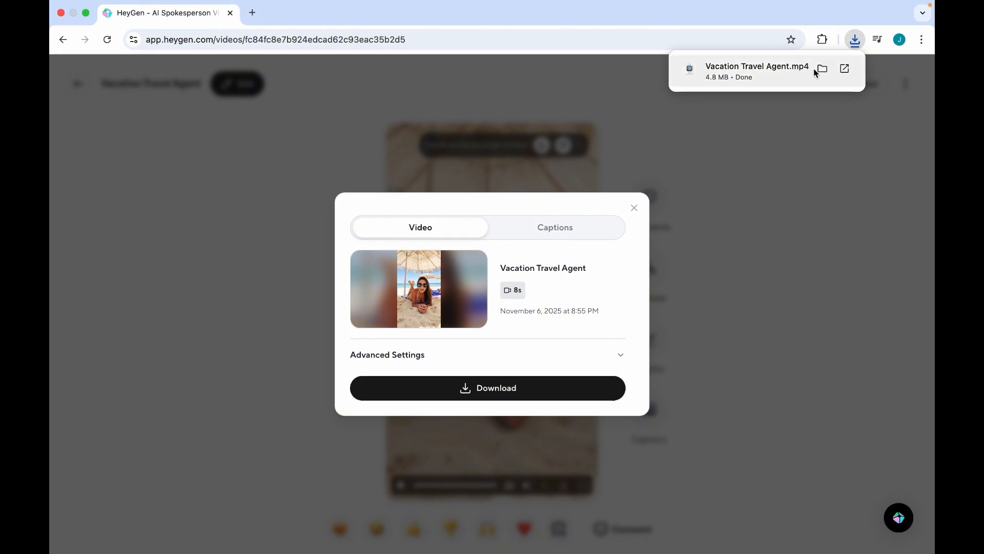
left_click(753, 66)
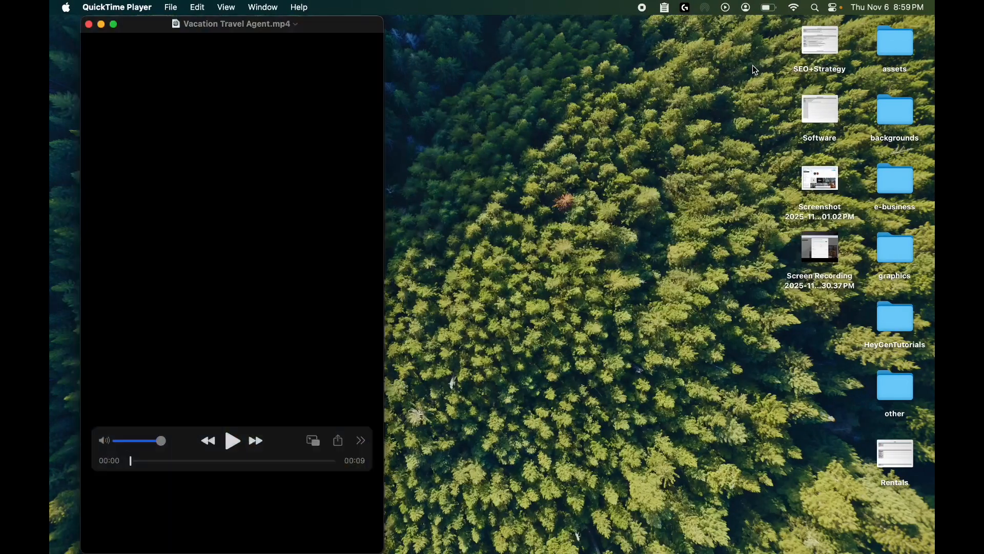
left_click(243, 447)
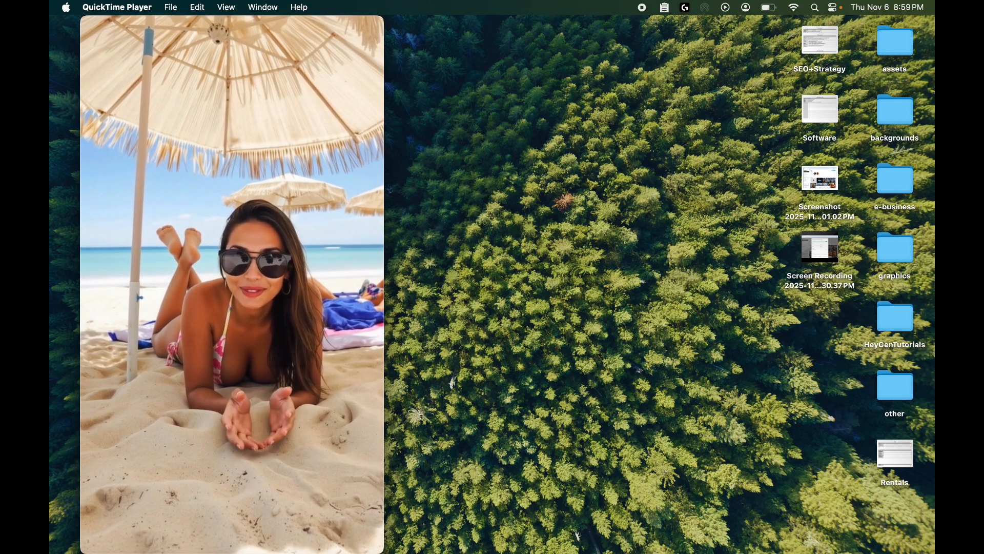
mouse_move(287, 339)
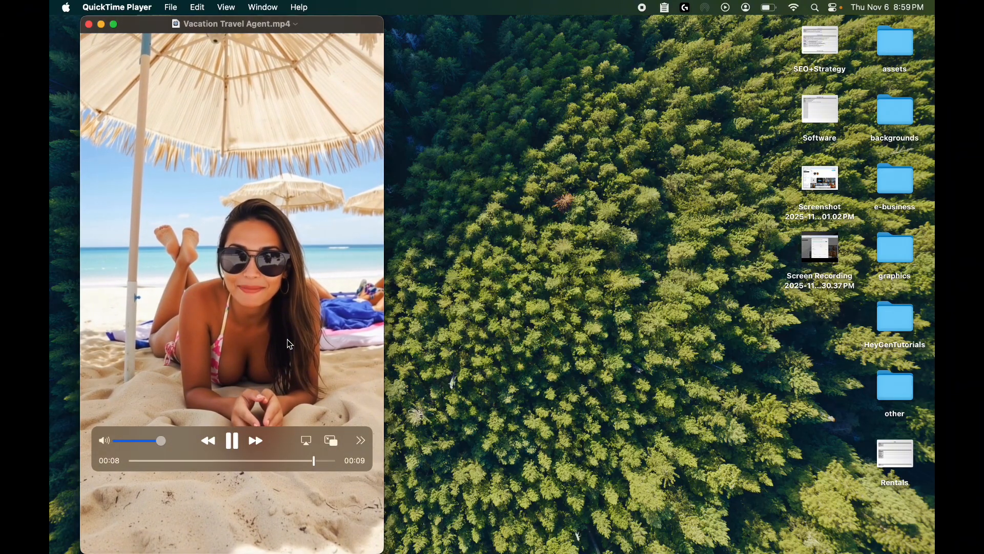